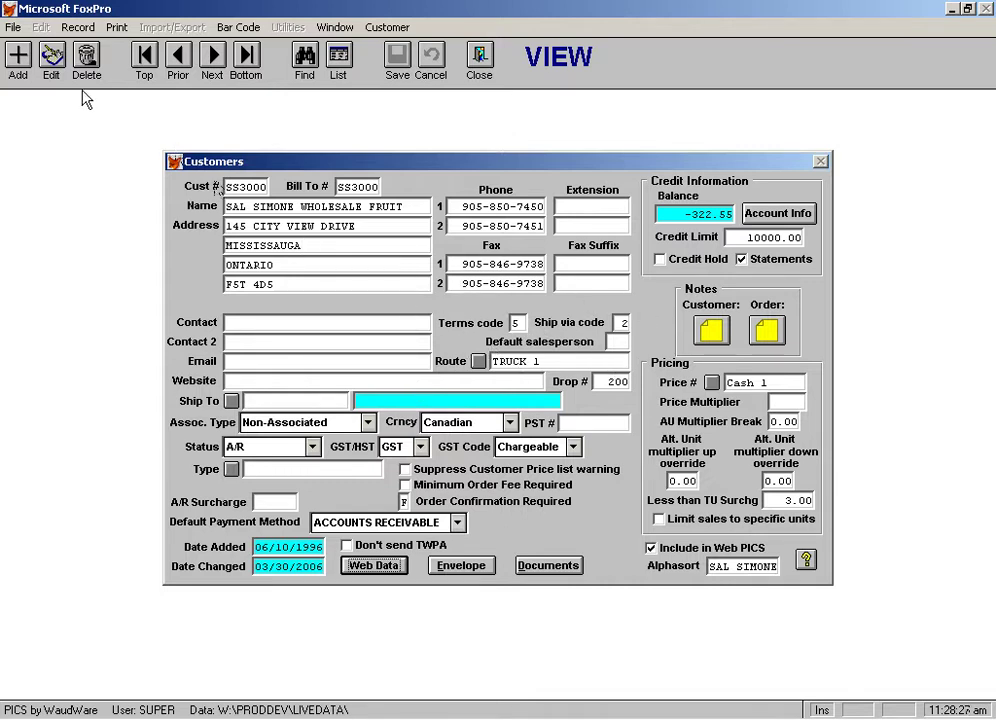
left_click(18, 55)
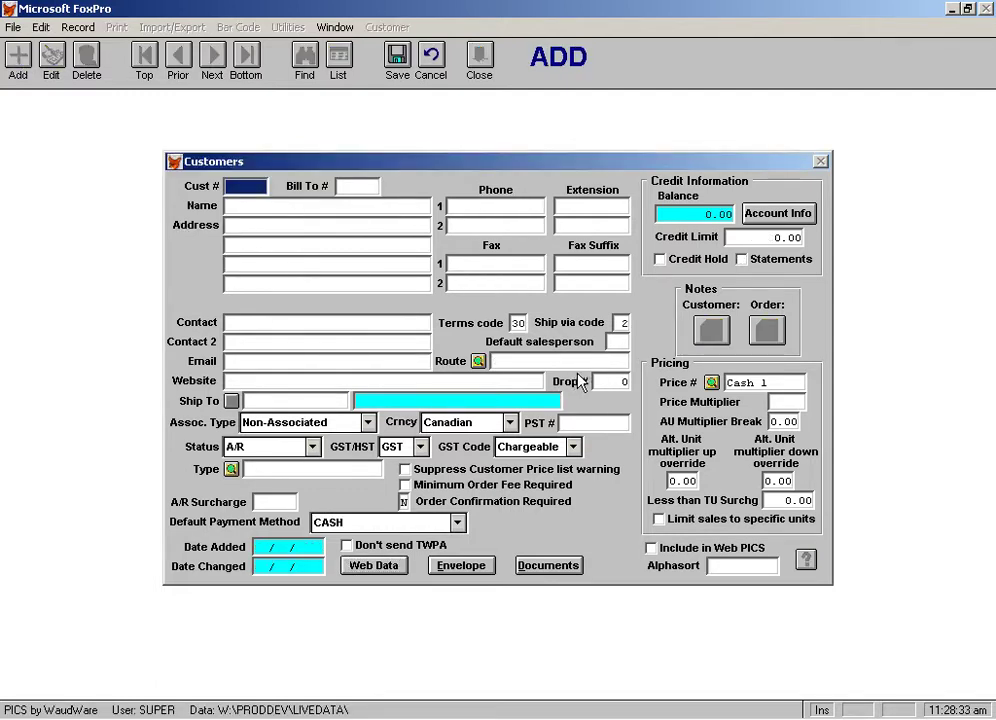
key("Escape")
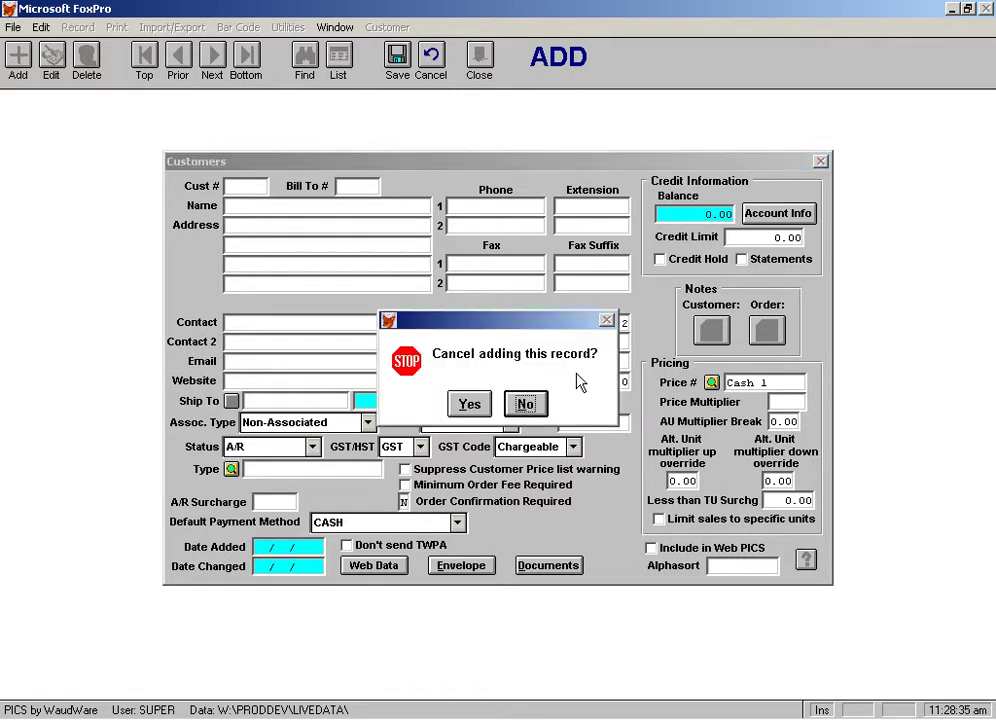
left_click(470, 405)
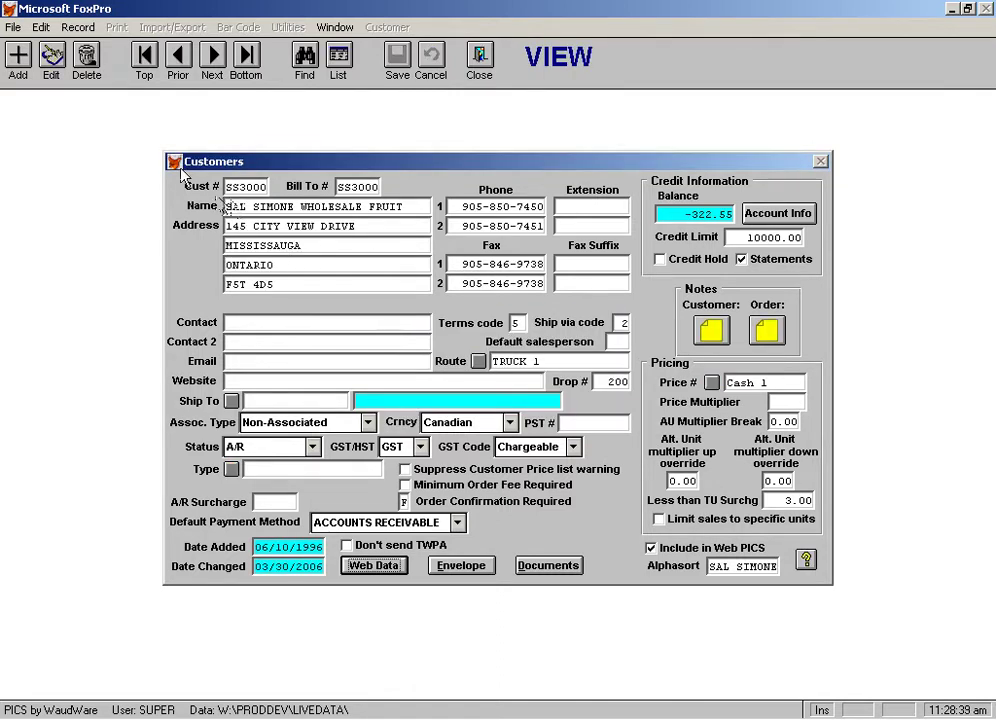
Edit the current customer record, append ", CANADA" to the province line of the address, and save the change.
left_click(52, 62)
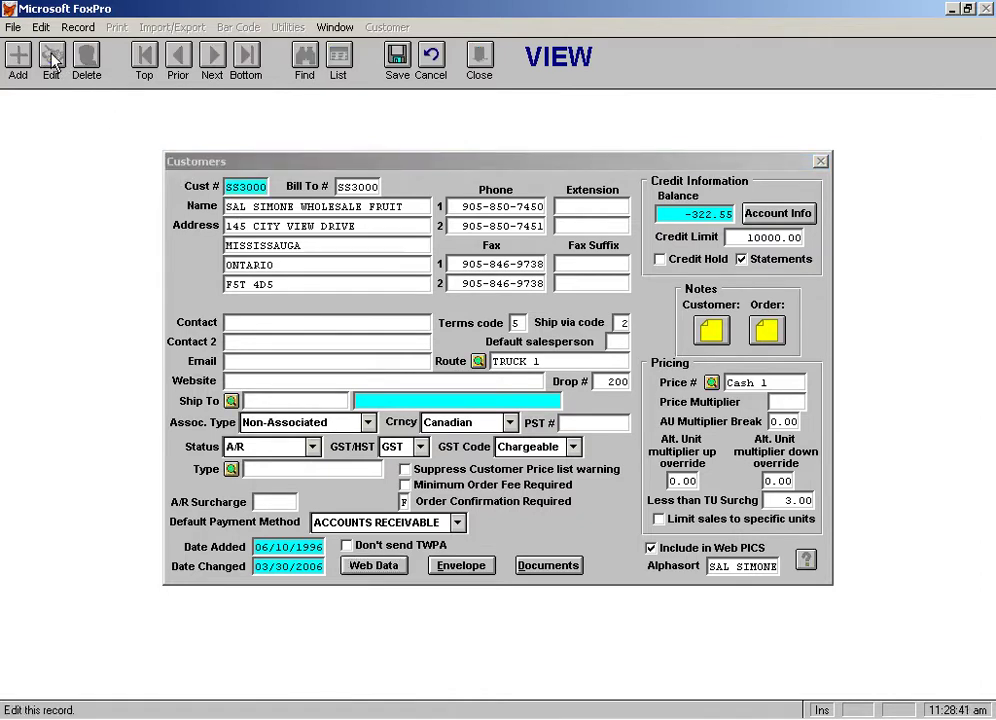
left_click(275, 265)
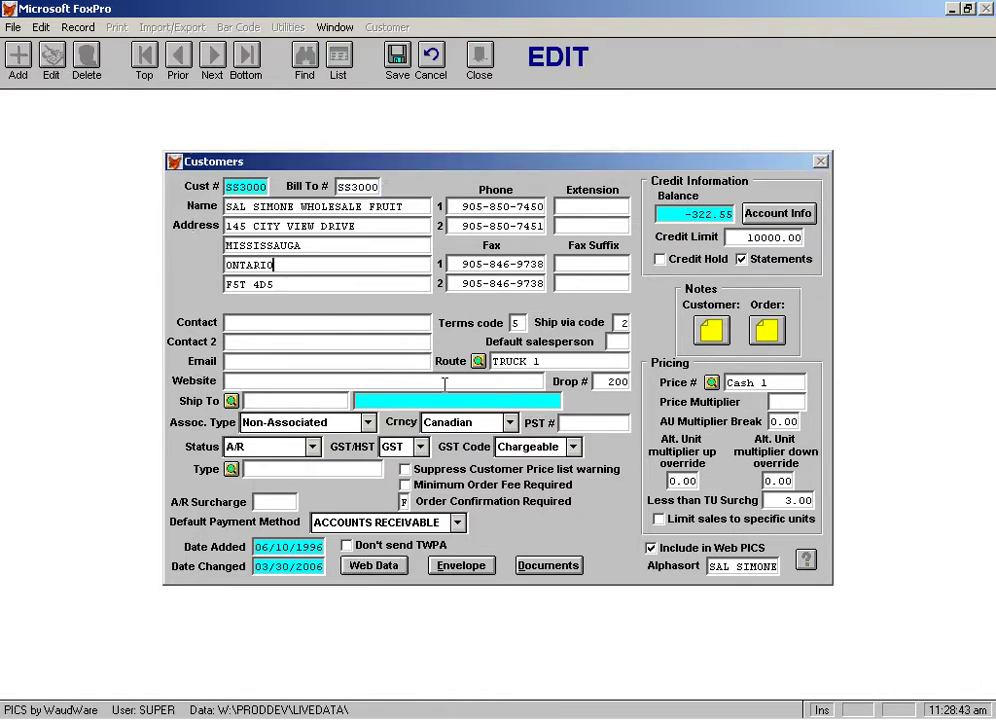
type(", CANADA")
key("ctrl+s")
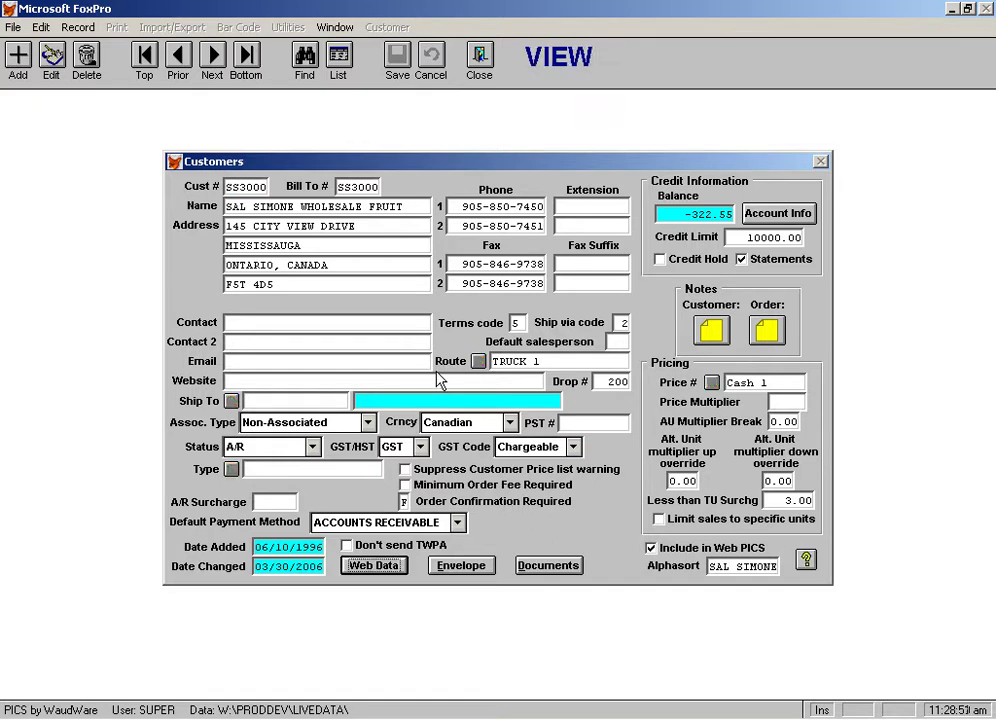
key("ctrl+e")
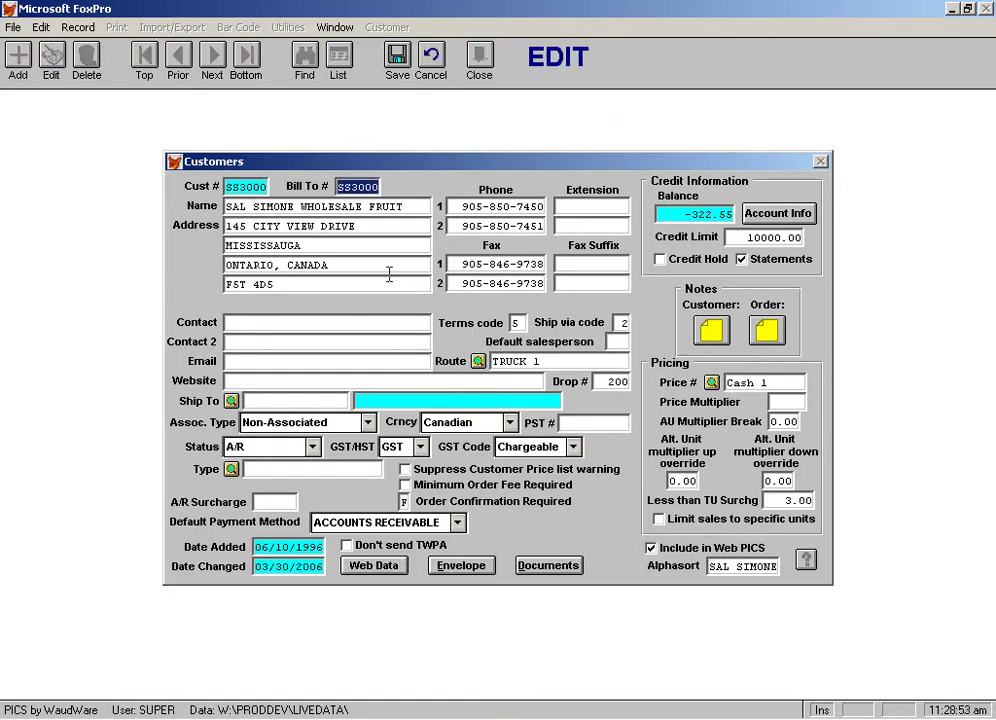
left_click(347, 245)
type("XXXX")
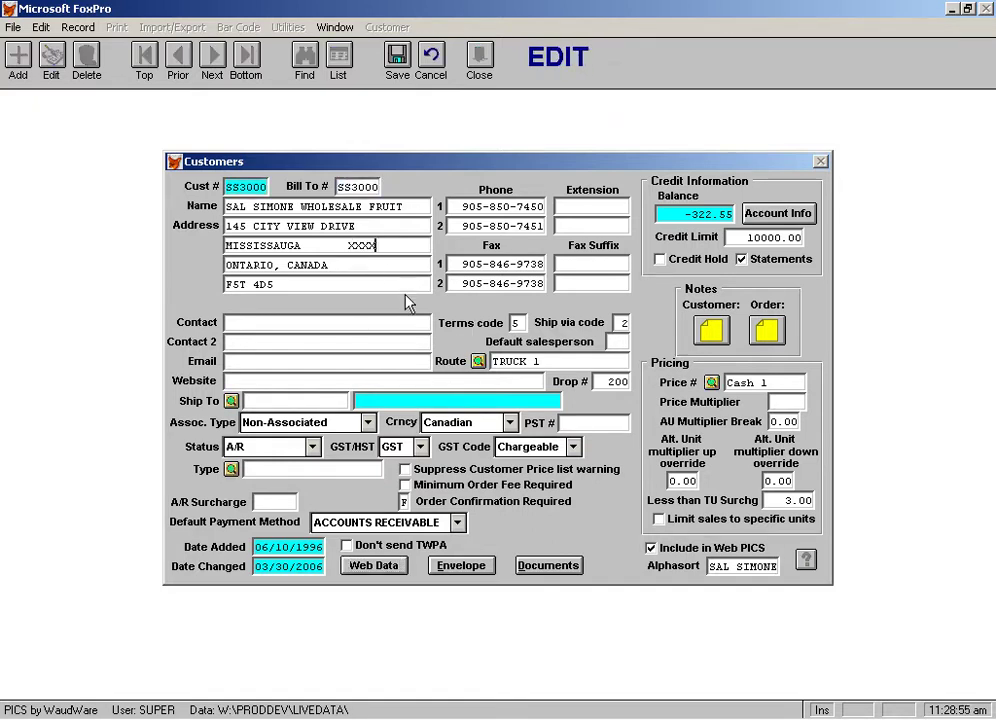
key("Escape")
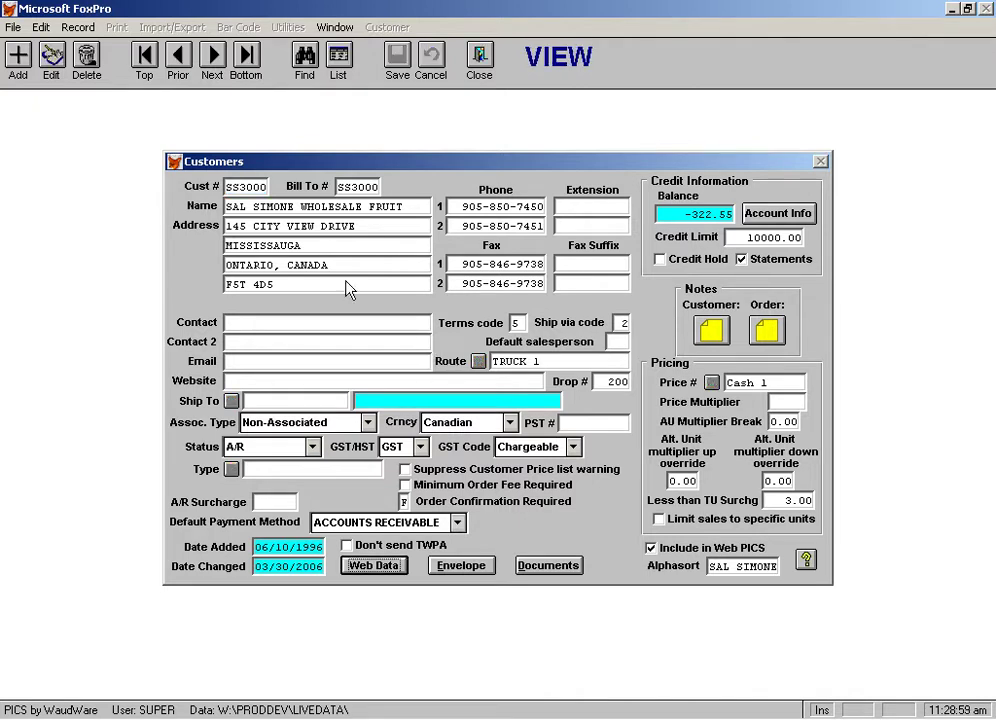
Try to delete the current customer record.
left_click(87, 62)
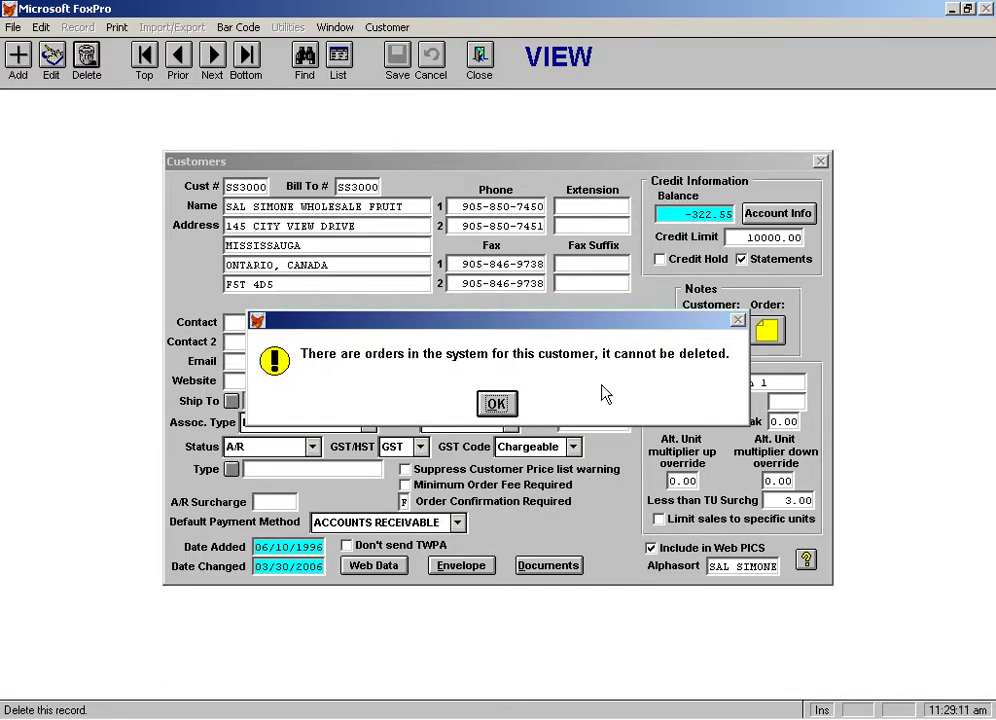
left_click(497, 404)
left_click(497, 404)
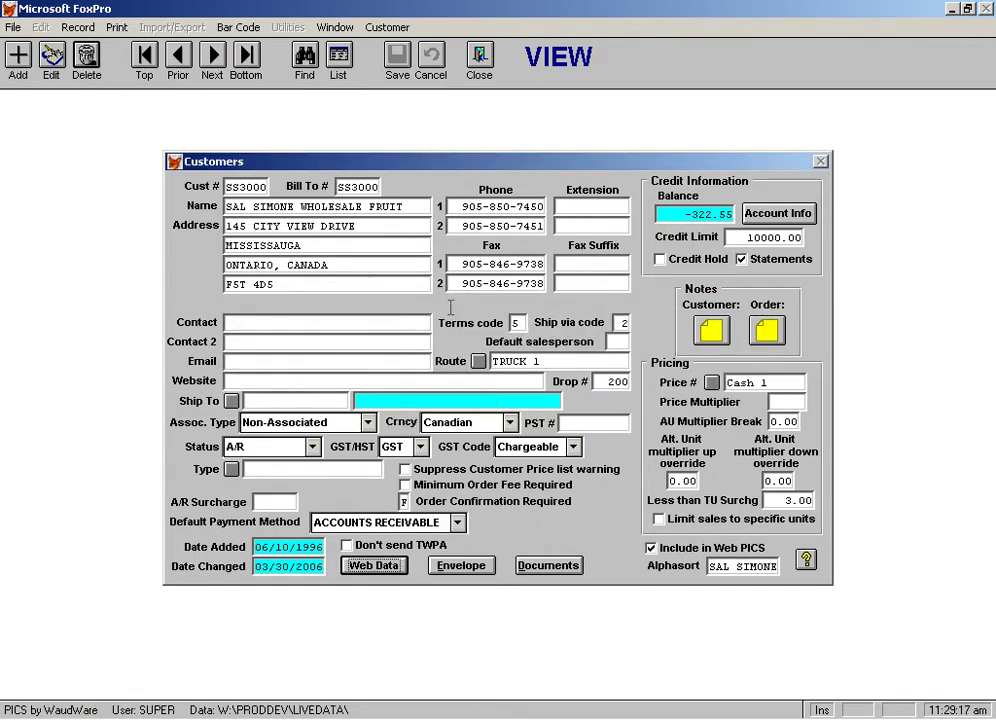
Browse the customer records from the first one forward and back, and finish on the last record.
left_click(145, 62)
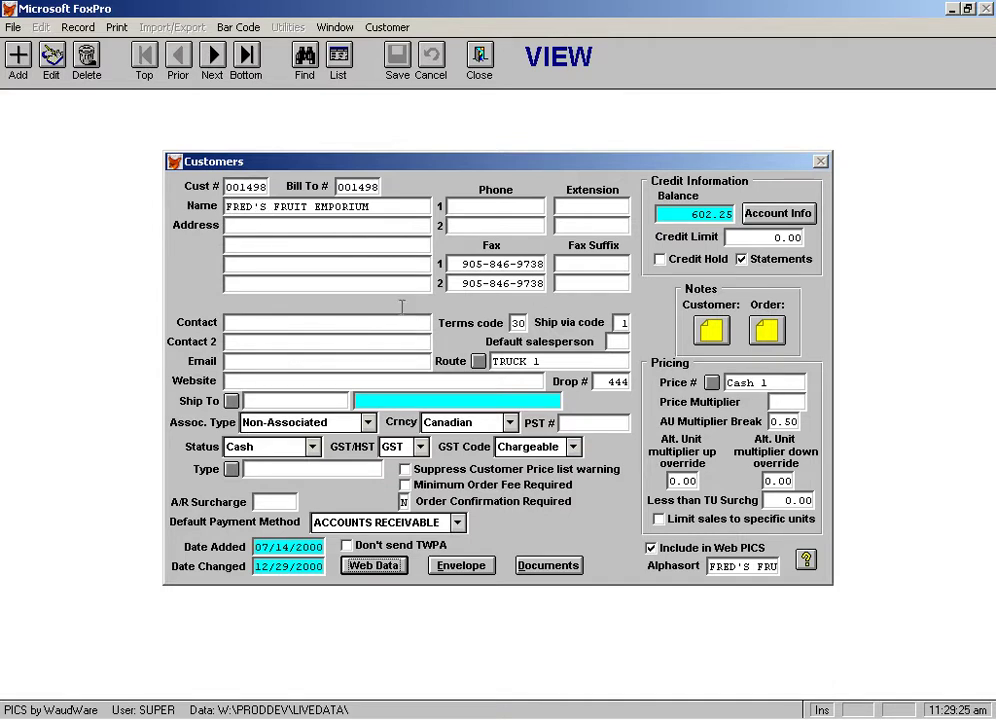
left_click(213, 62)
left_click(213, 62)
left_click(182, 62)
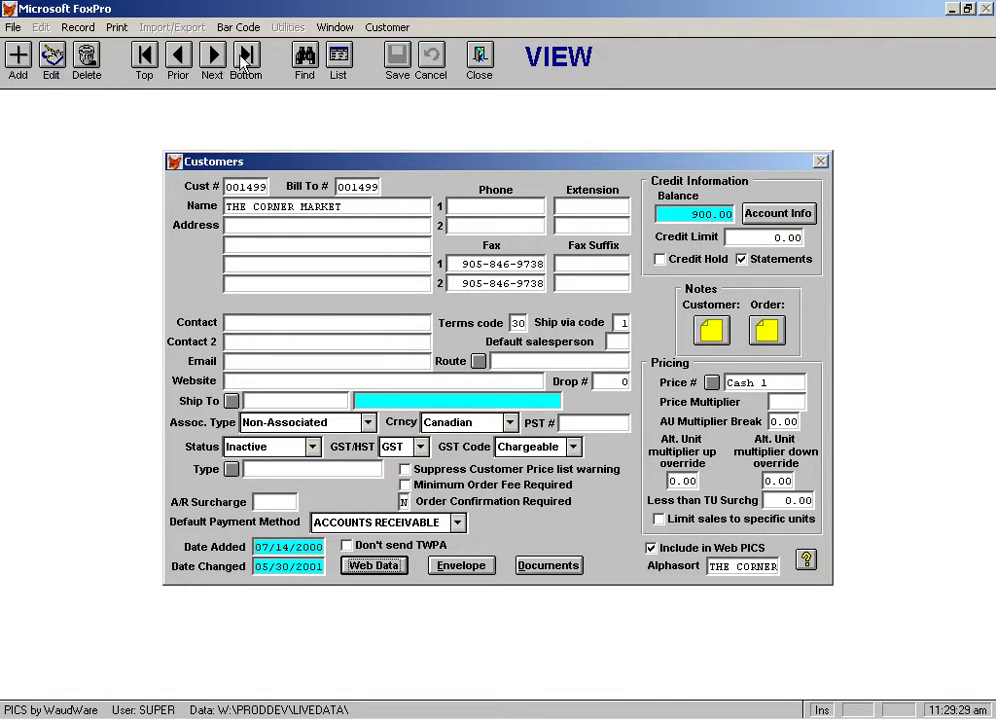
left_click(254, 62)
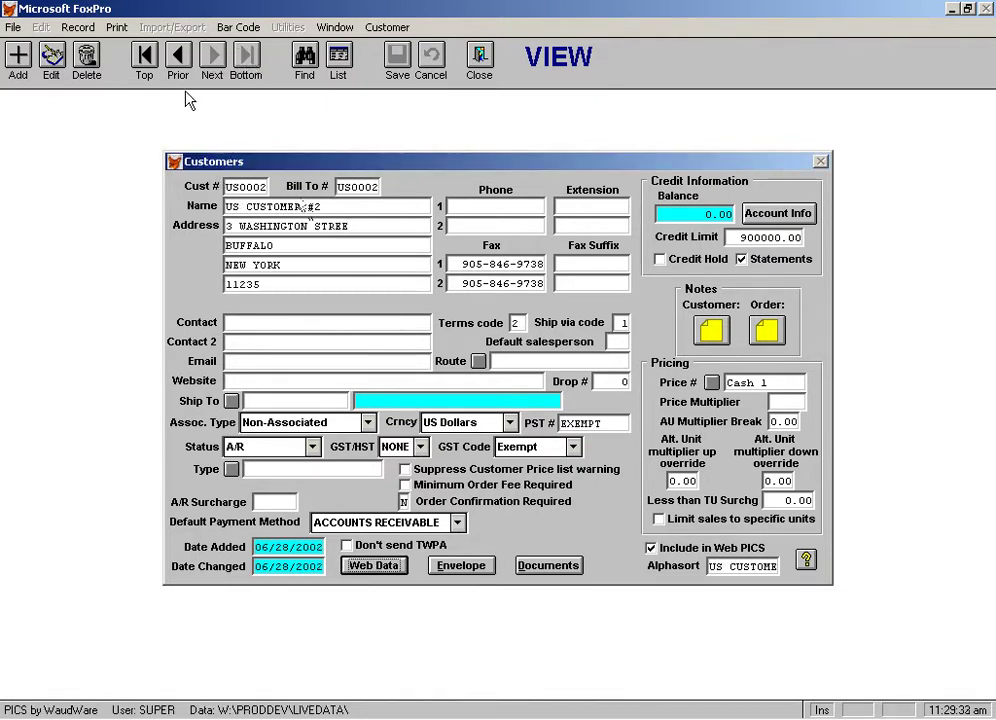
Sort the customer records by "Customer in alphasort order", descending.
left_click(82, 28)
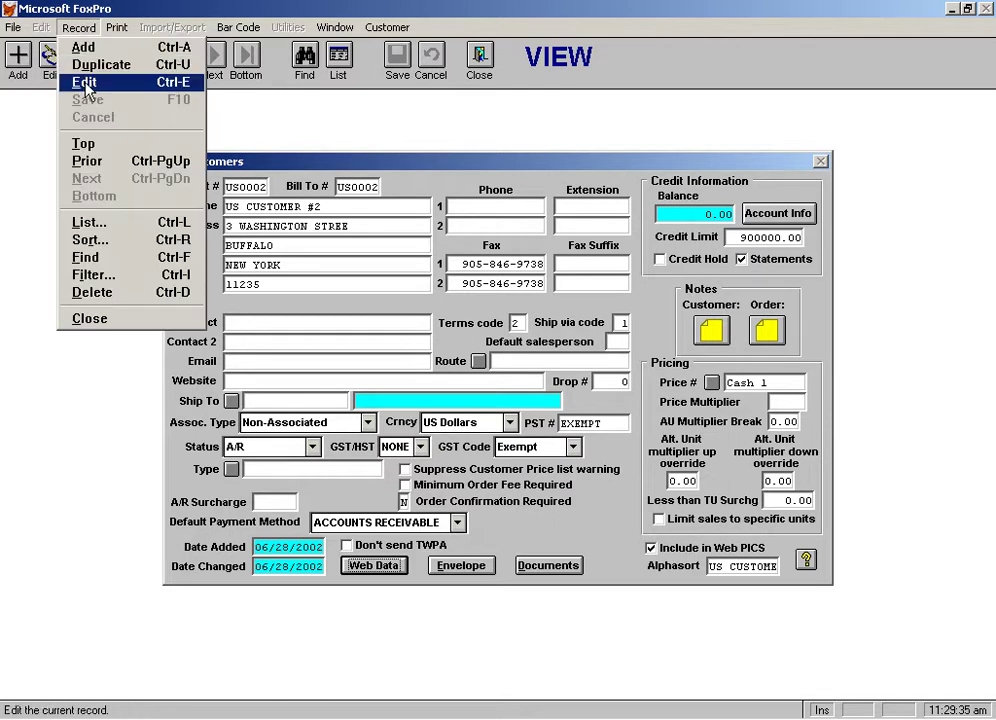
left_click(97, 241)
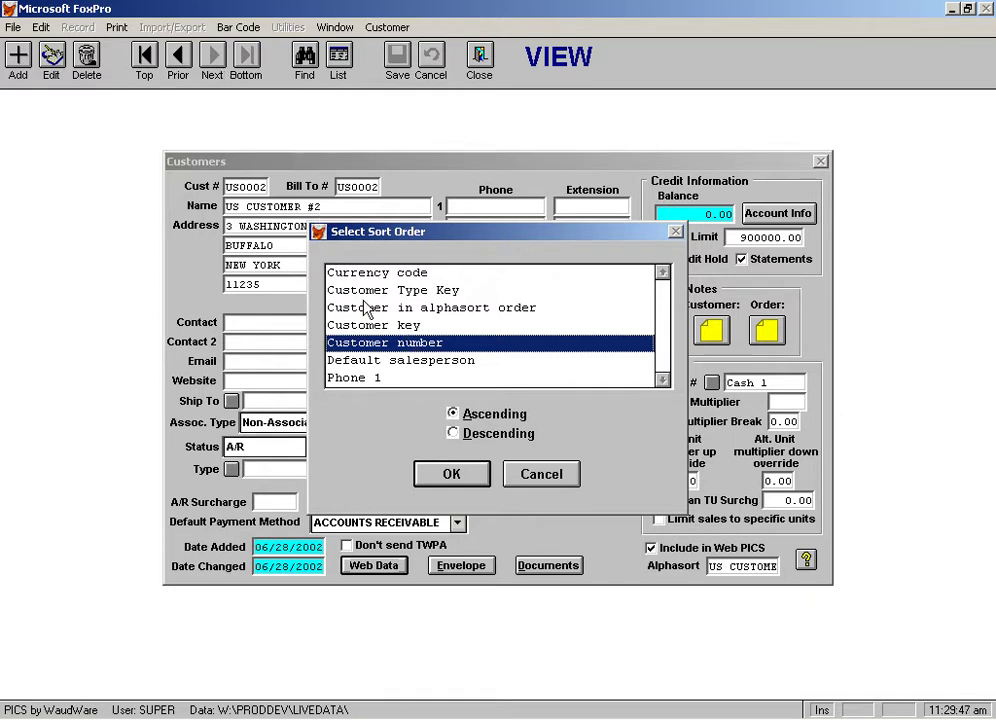
left_click(427, 310)
left_click(451, 476)
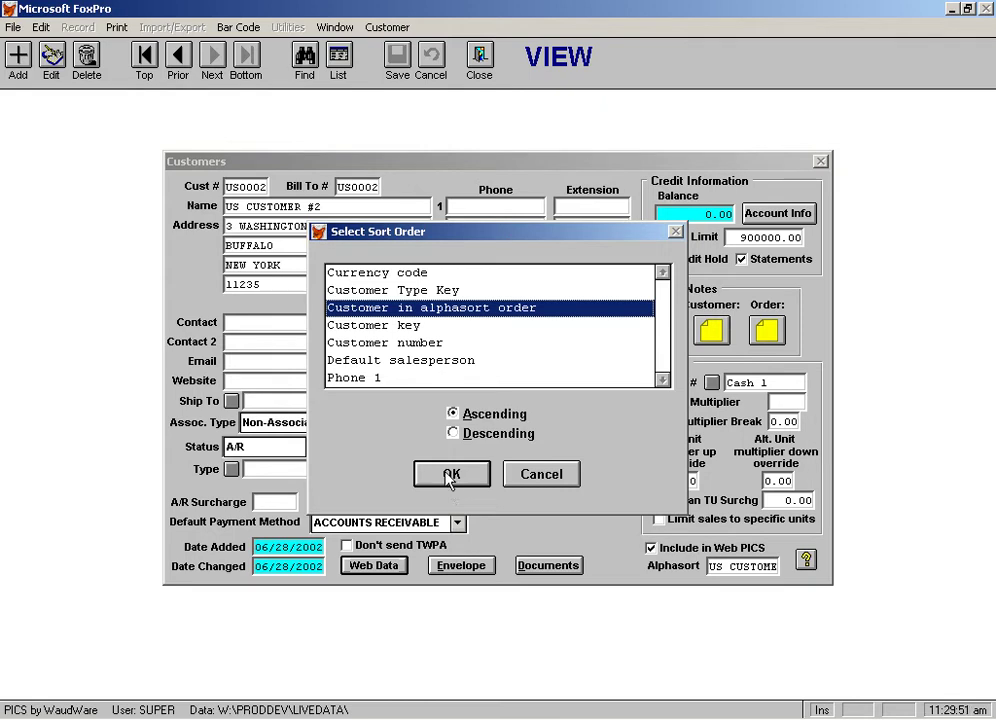
left_click(478, 438)
left_click(452, 473)
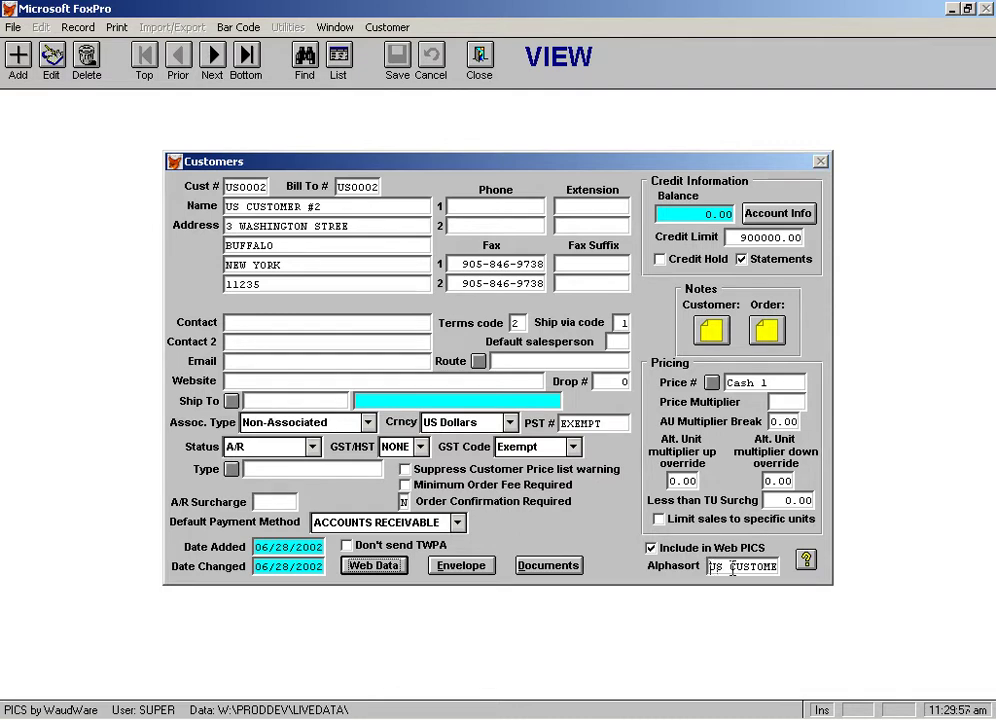
Step forward through the sorted customer records one by one to examine the order of their Alphasort values.
left_click(214, 60)
left_click(214, 60)
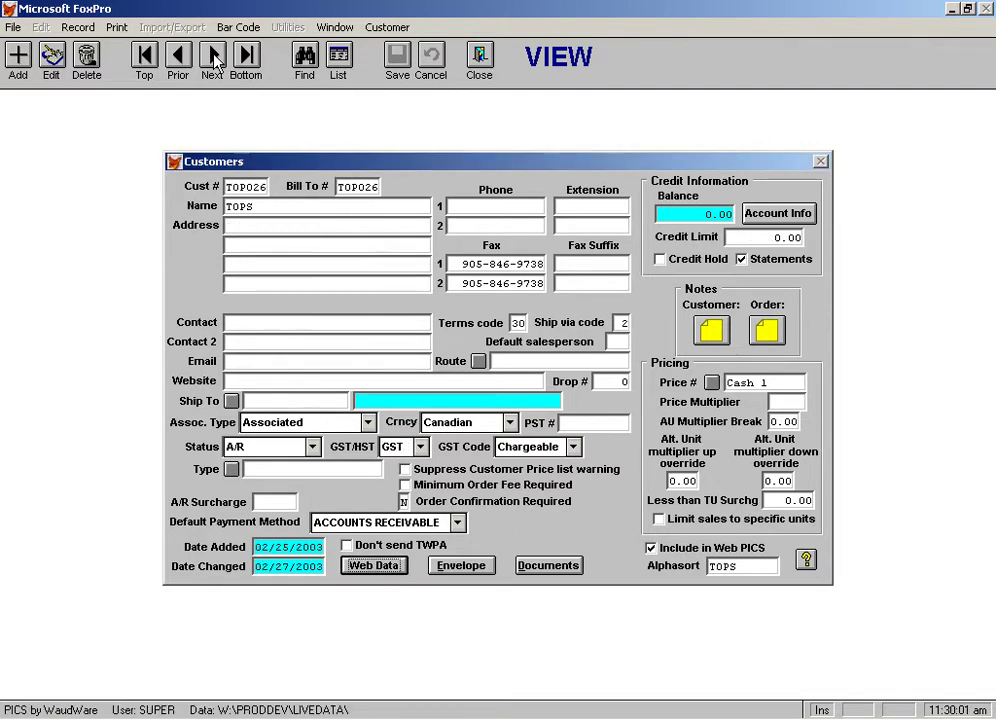
left_click(214, 60)
left_click(214, 60)
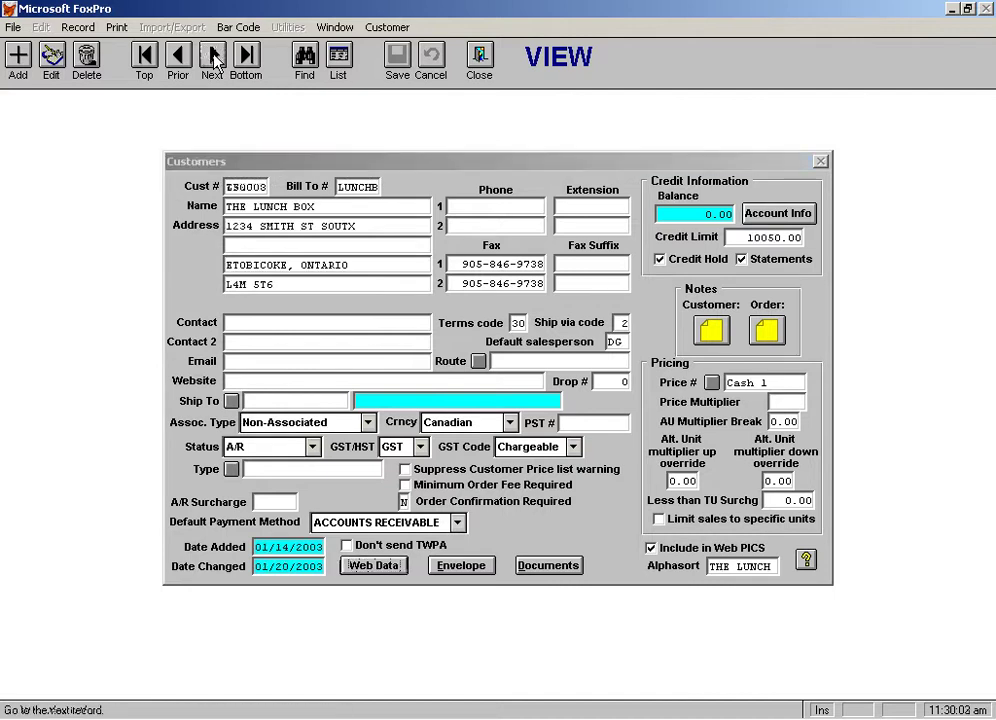
left_click(214, 60)
left_click(214, 60)
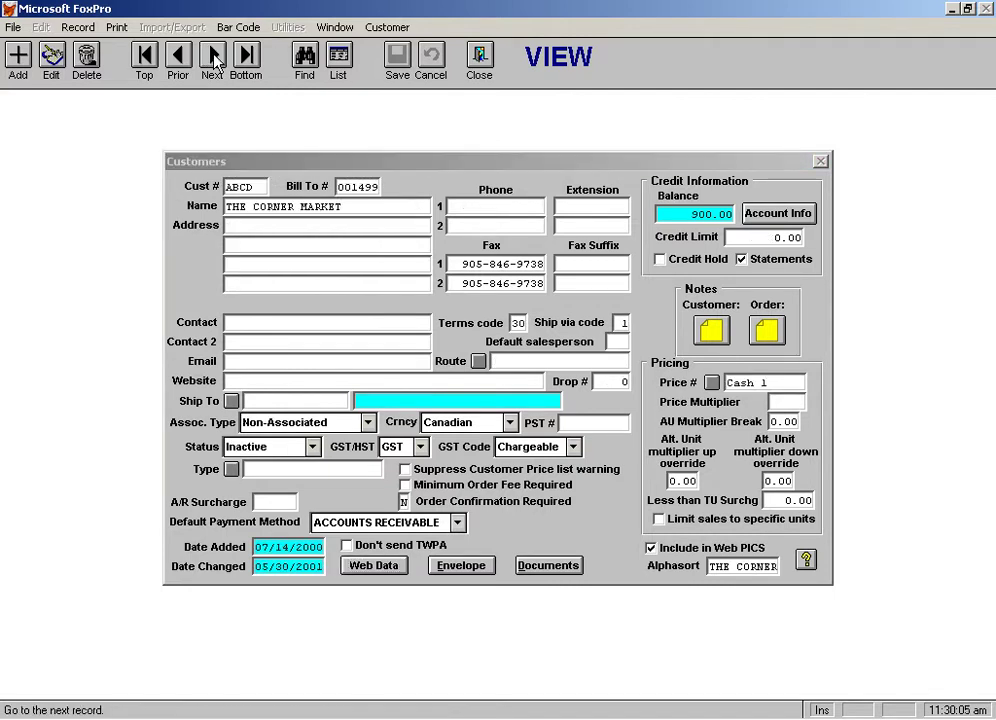
left_click(214, 60)
left_click(214, 60)
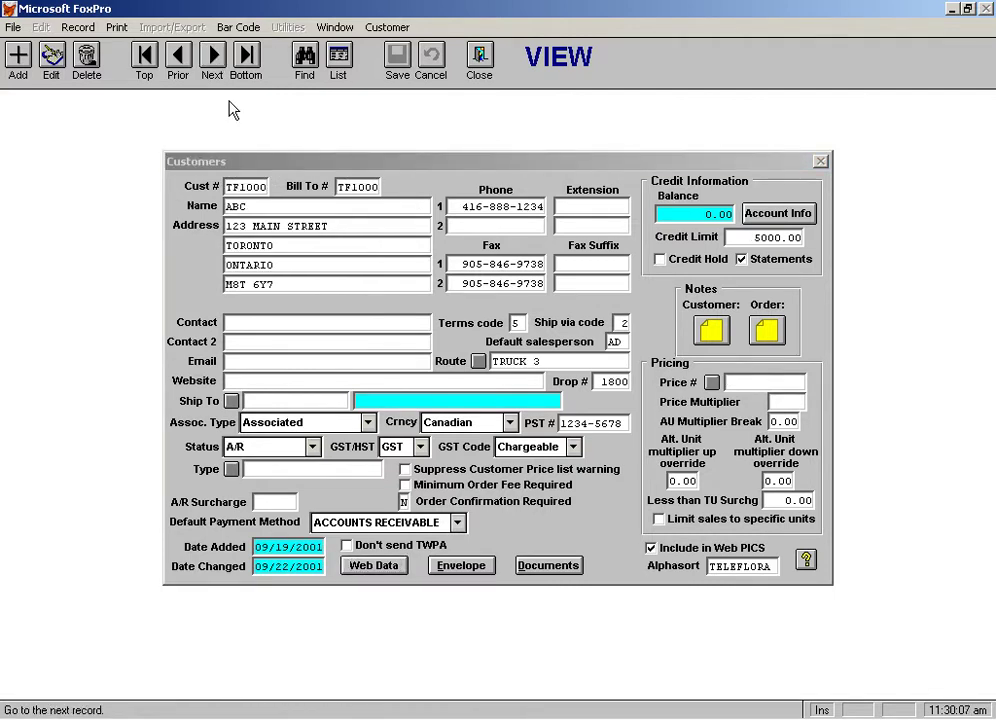
Search for customers whose third address line starts with ONT.
left_click(305, 62)
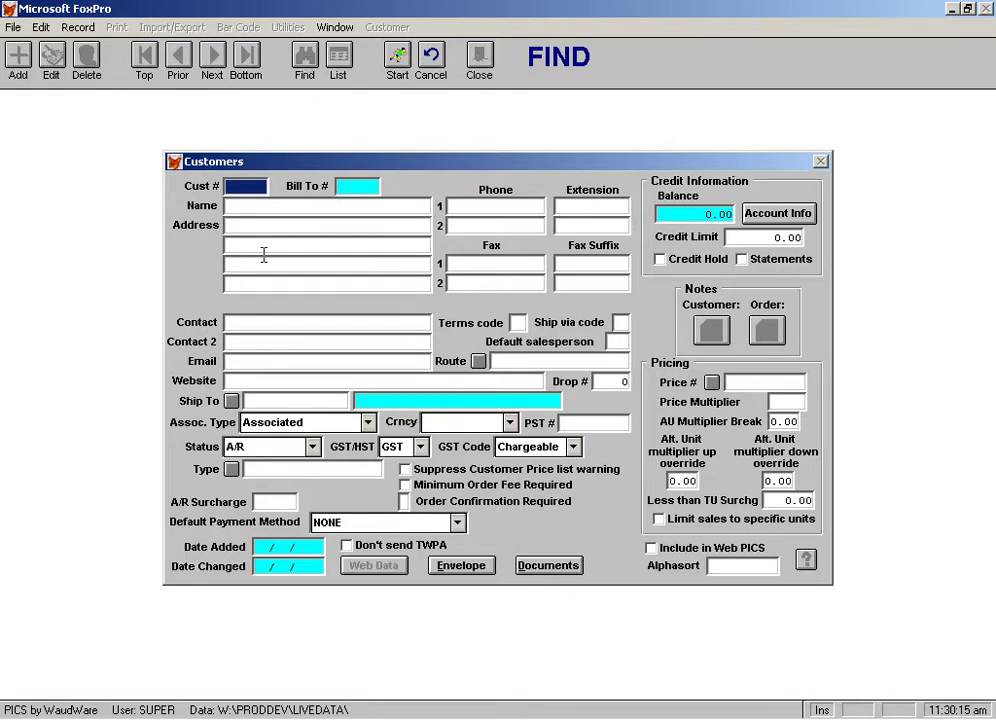
key("Tab")
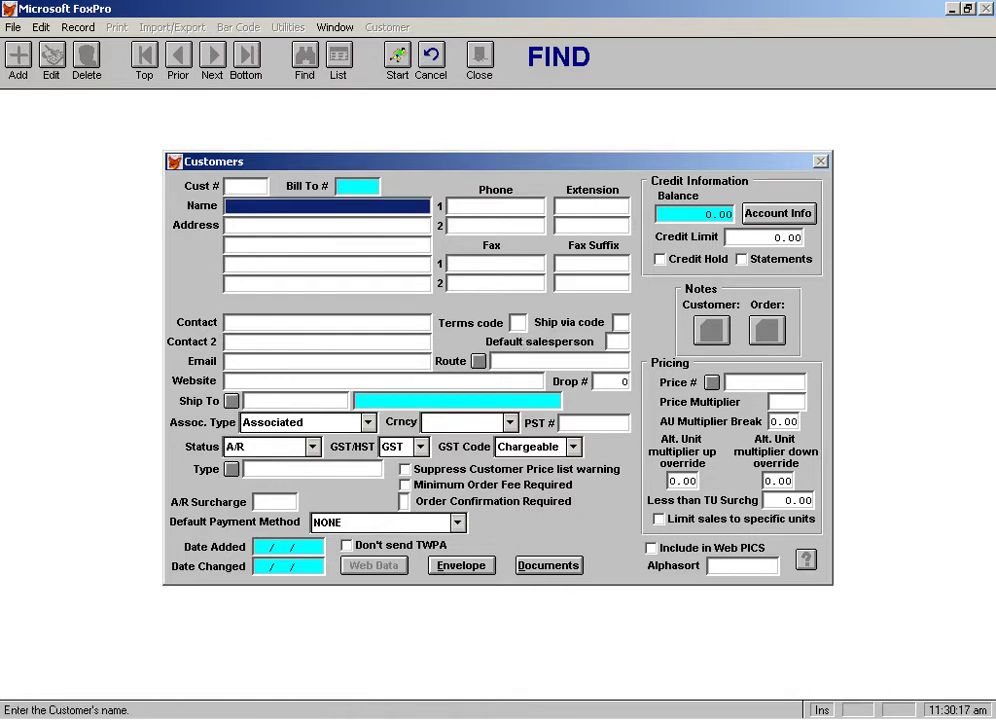
key("Tab")
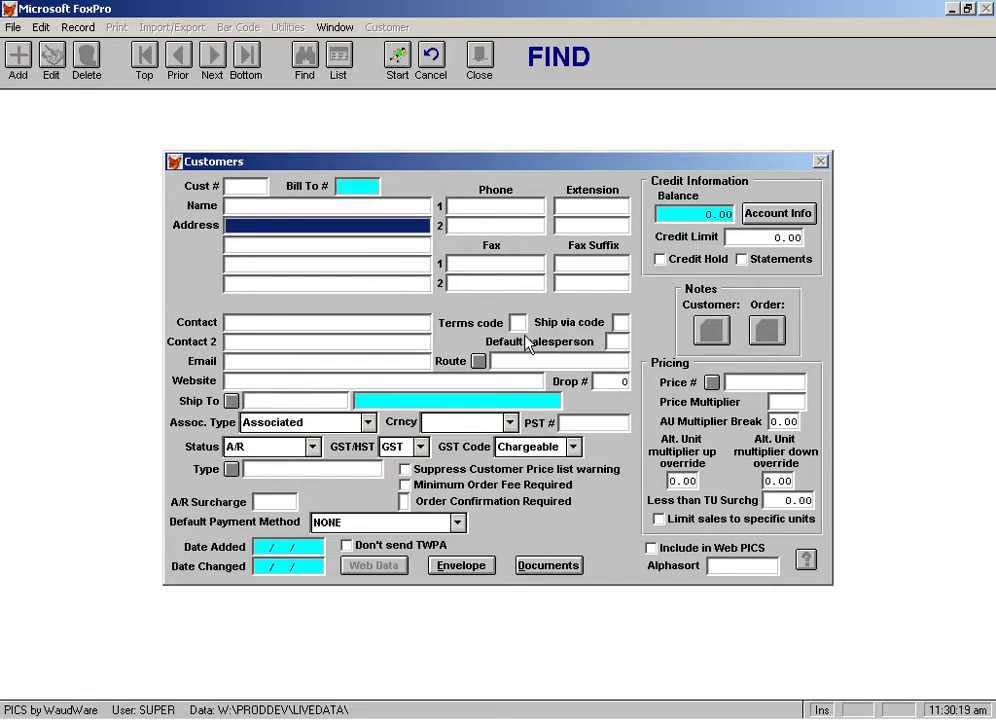
key("Tab")
key("Tab")
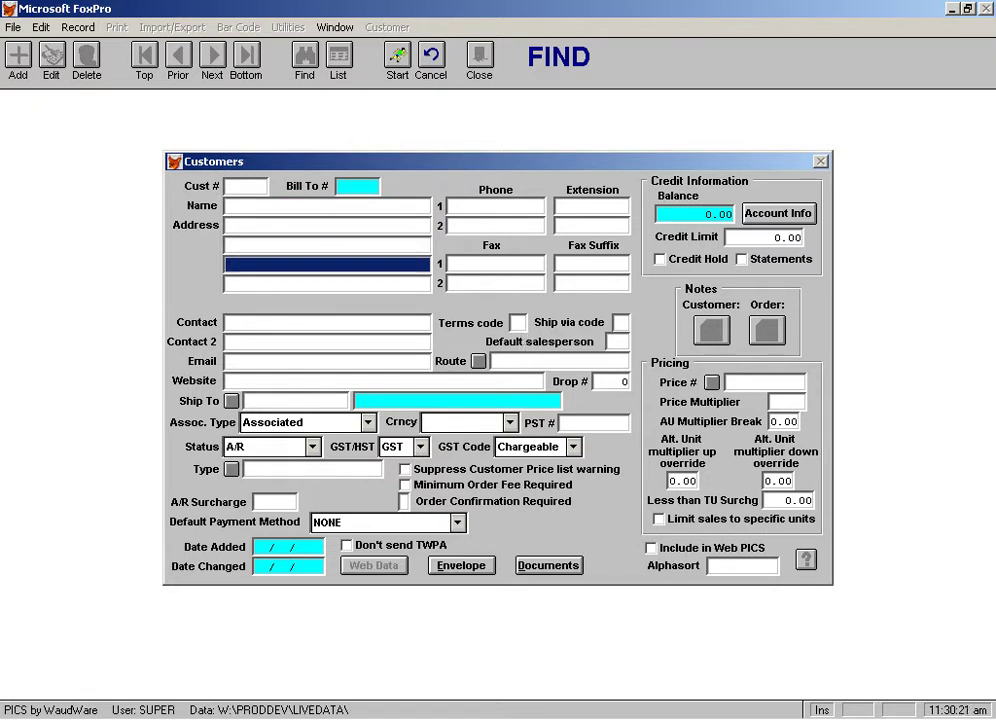
type("0")
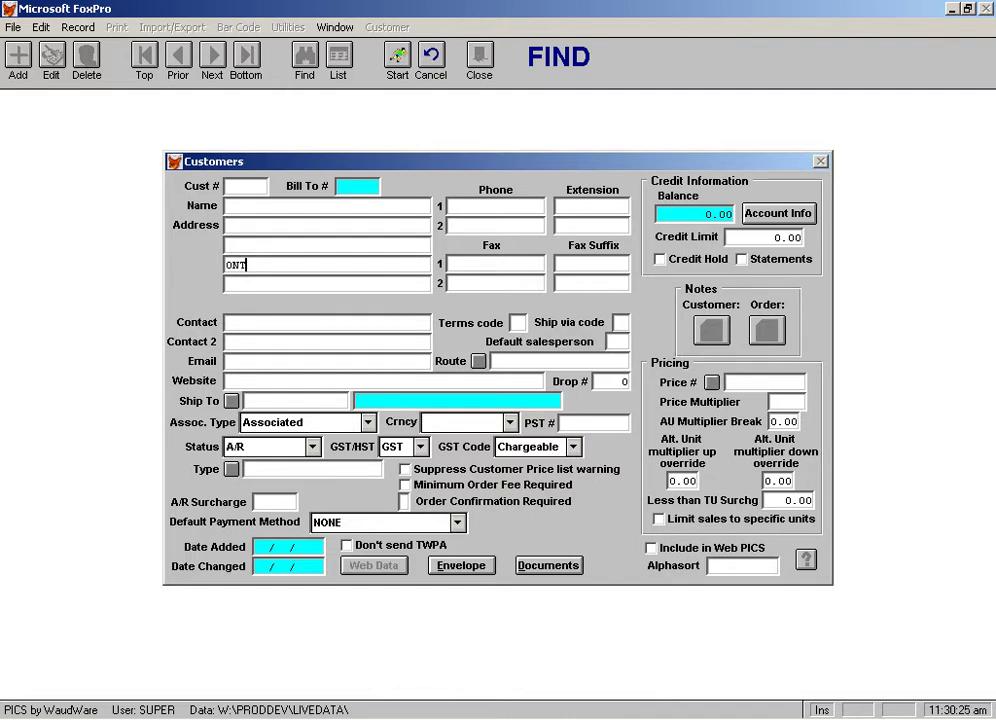
type("NT")
left_click(304, 58)
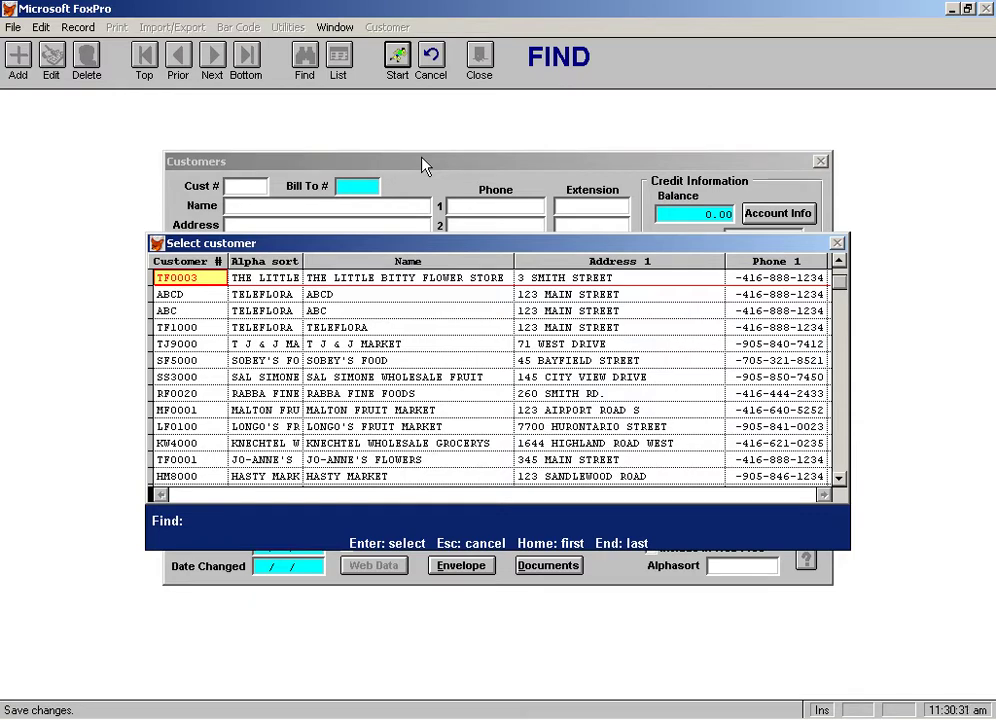
Open the RABBA FINE FOODS customer record from the search results.
key("Down")
key("Down")
key("Down")
key("Down")
key("Down")
key("Down")
key("Down")
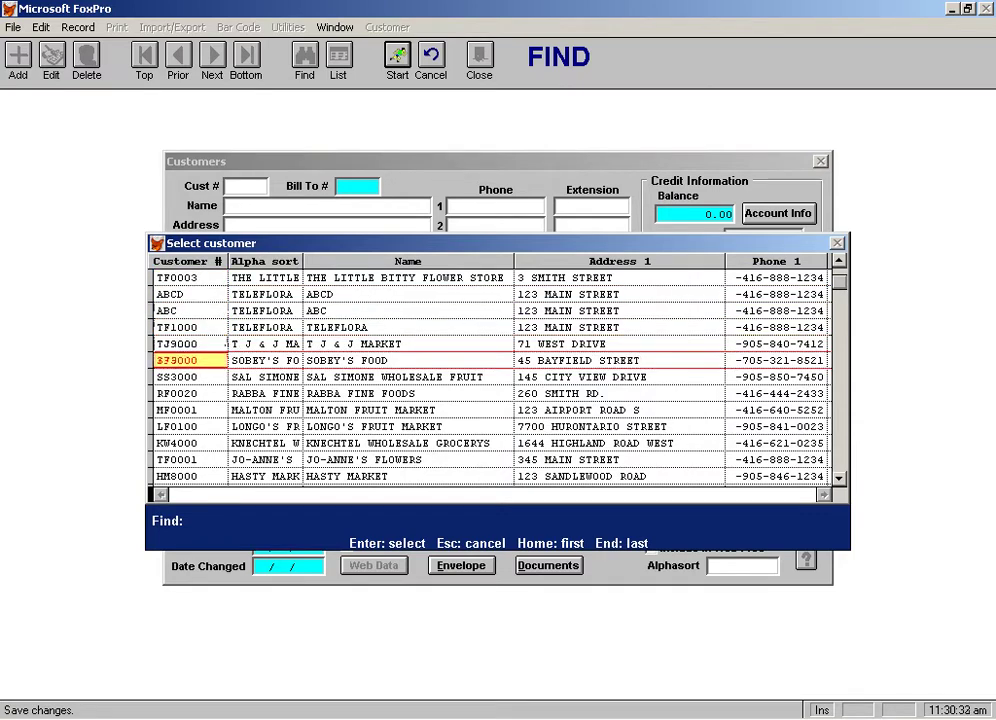
key("Return")
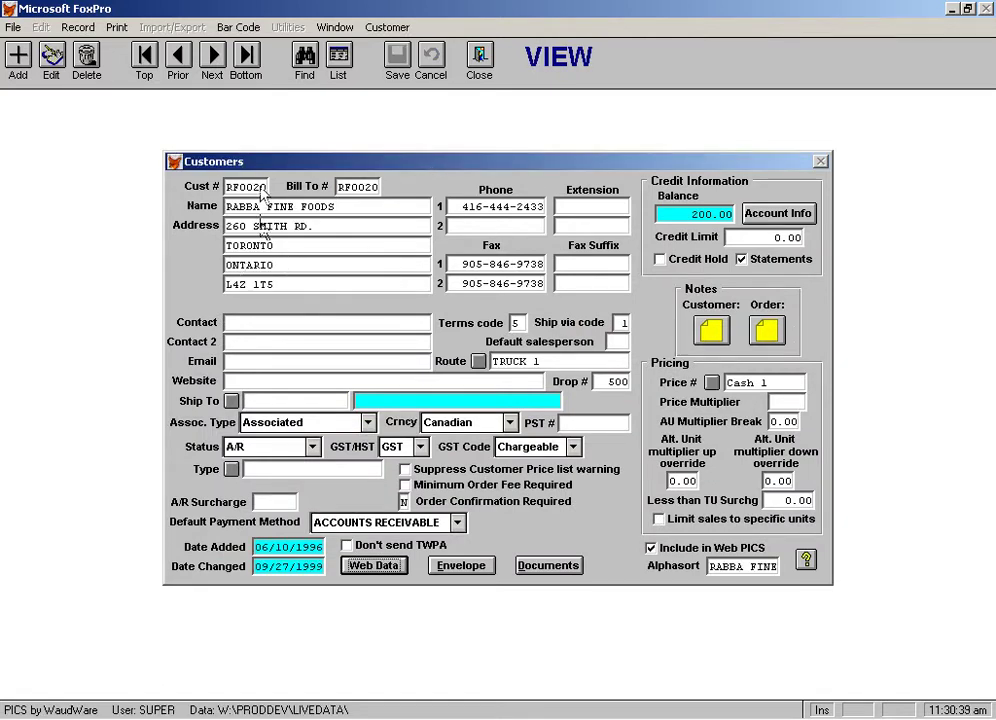
Open the list of customer records and browse down through it from the first record in Alpha sort order.
left_click(340, 64)
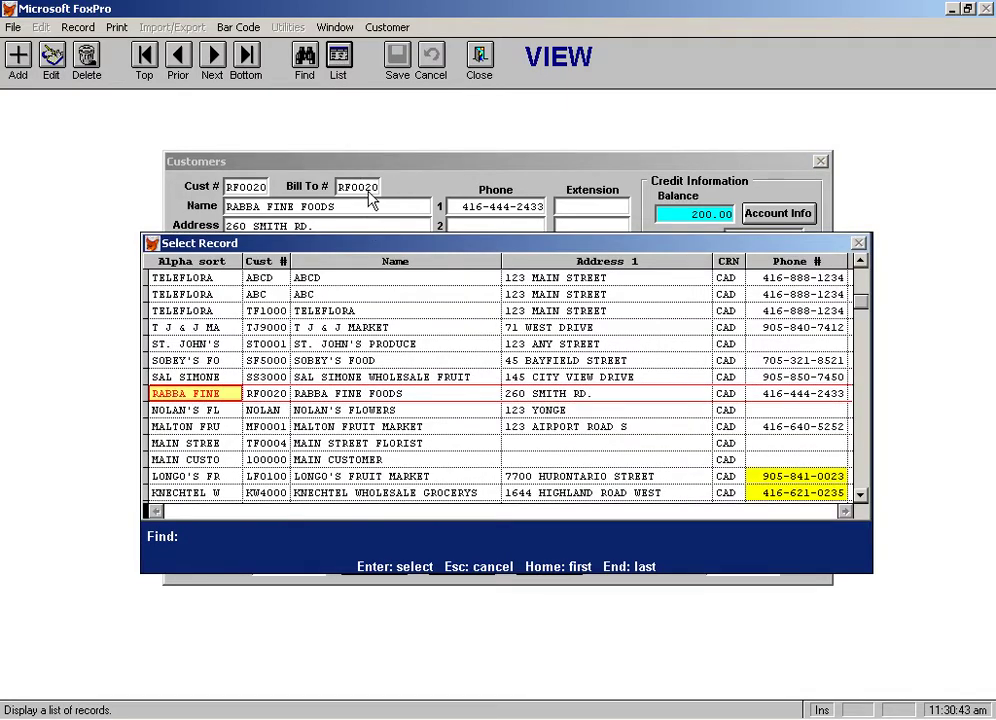
key("Home")
key("Down")
key("Down")
key("Down")
key("Down")
key("Down")
key("Down")
key("Down")
key("Down")
key("Down")
key("Down")
key("Down")
key("Down")
key("Down")
key("Down")
key("Down")
key("Down")
key("Down")
key("Down")
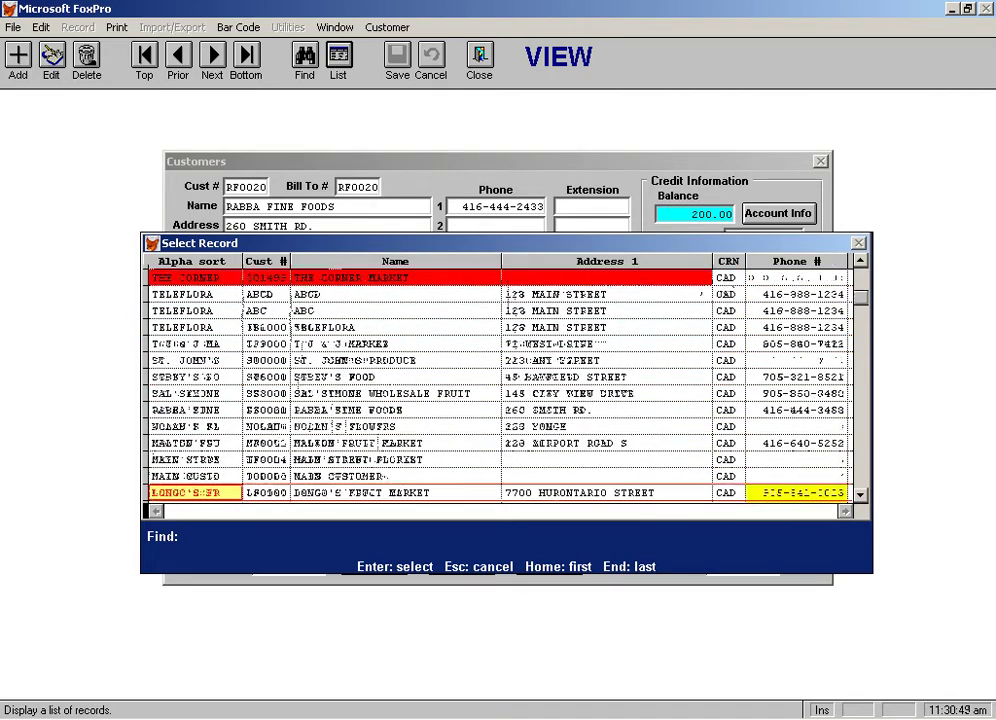
key("Down")
key("Down")
key("Down")
key("Down")
key("Down")
key("Down")
key("Down")
key("Down")
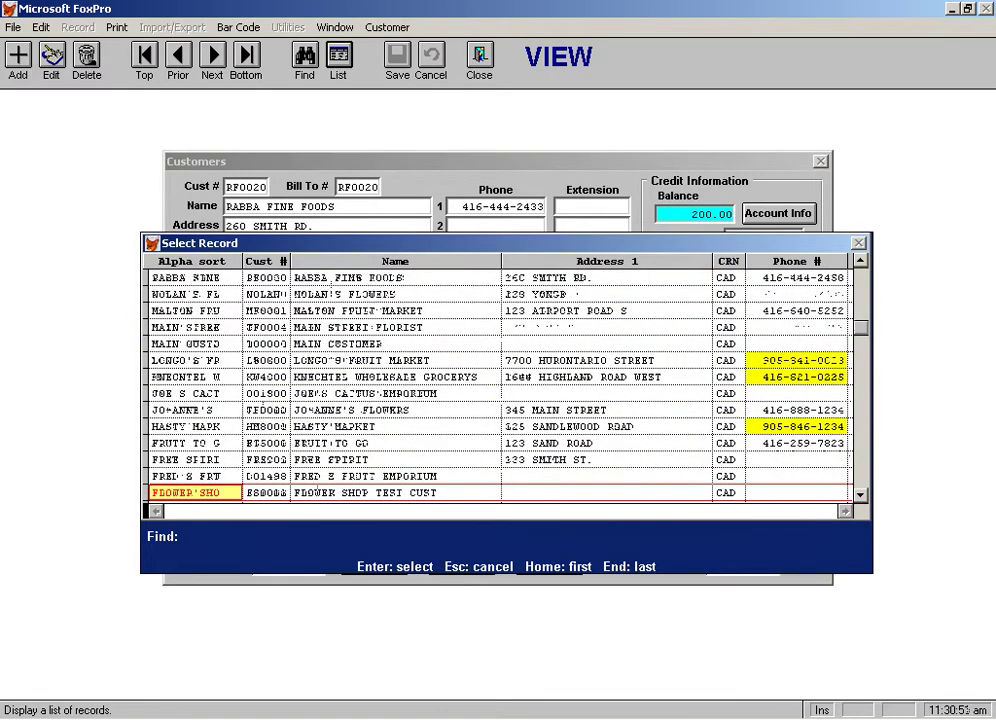
key("Down")
key("Down")
Jump to the end of the customer list and move up to the ANNIE'S FLORAL CREATIONS record.
key("End")
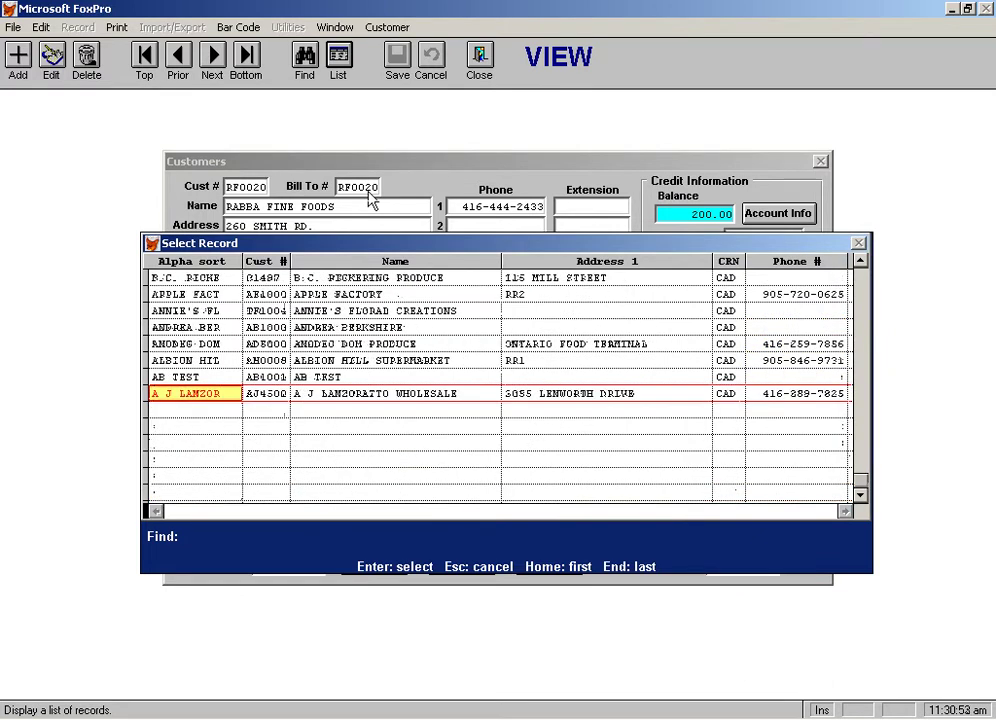
key("Up")
key("Up")
key("Up")
key("Up")
key("Up")
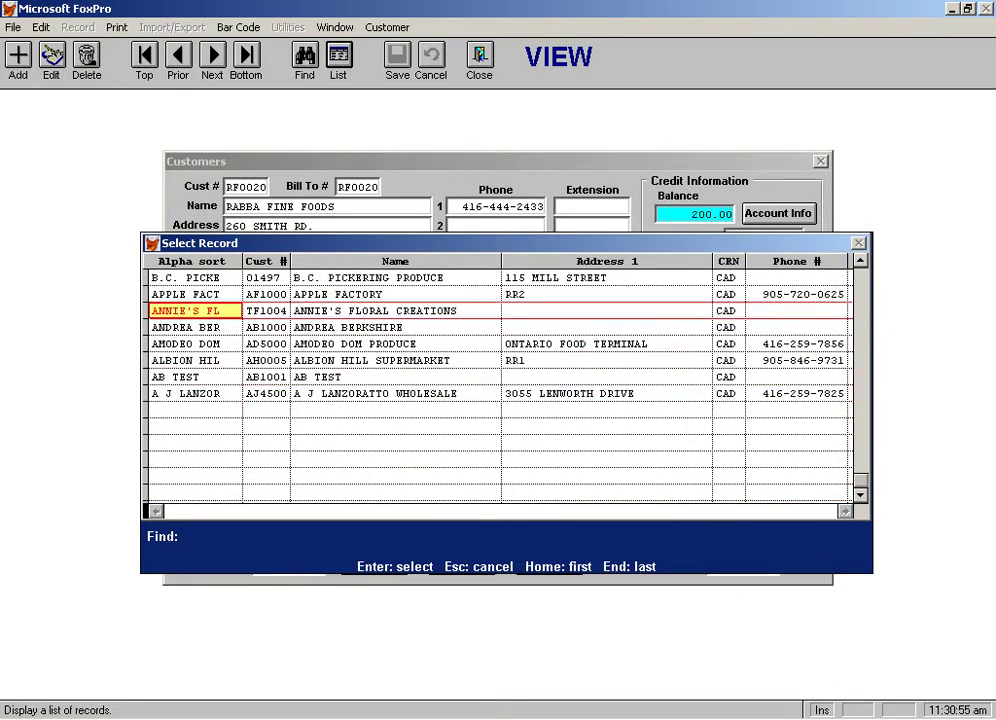
Order the customer list by Cust # and browse up through it to the BRUNO'S MARKET record.
key("Tab")
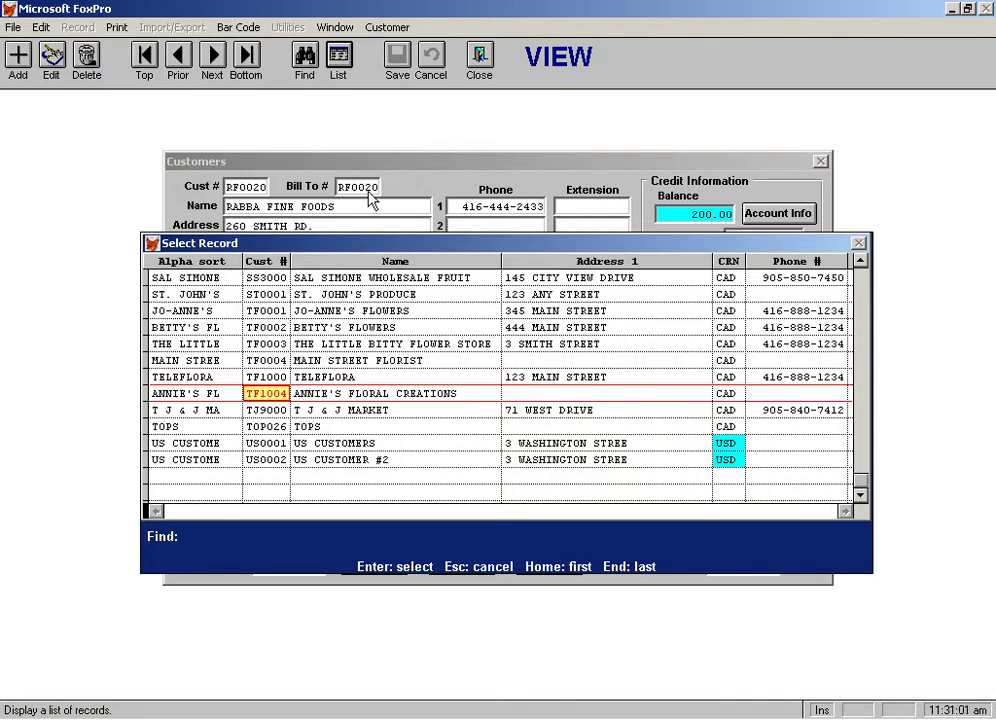
key("Up")
key("Up")
key("Up")
key("Up")
key("Up")
key("Up")
key("Up")
key("Up")
key("Up")
key("Up")
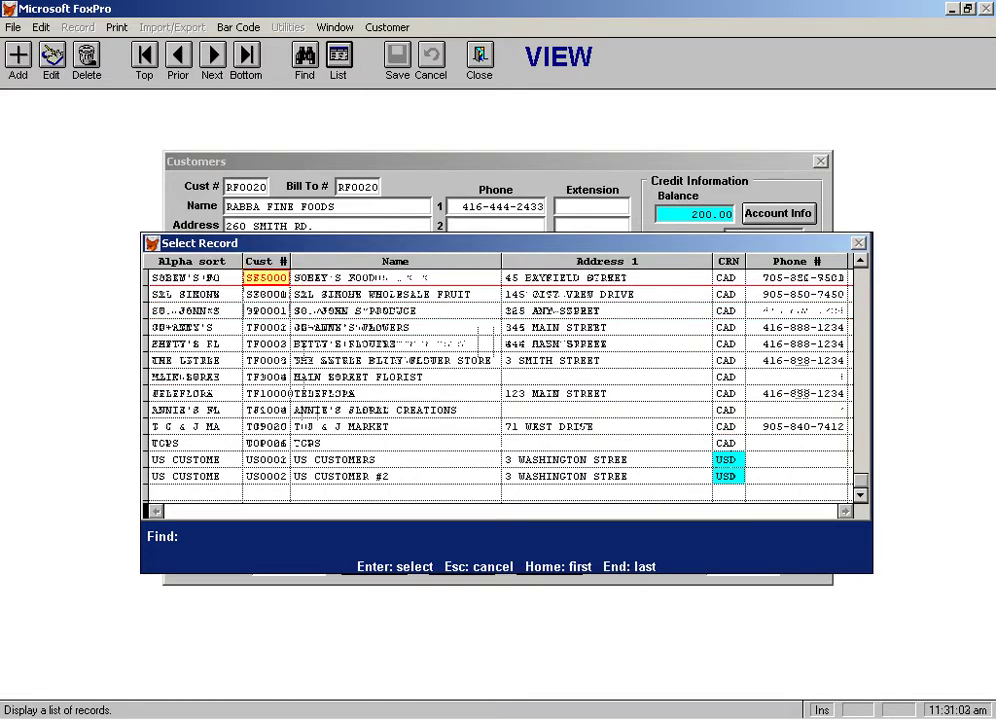
key("Up")
key("Up")
key("Up")
key("Up")
key("Up")
key("Up")
key("Up")
key("Up")
key("Up")
key("Up")
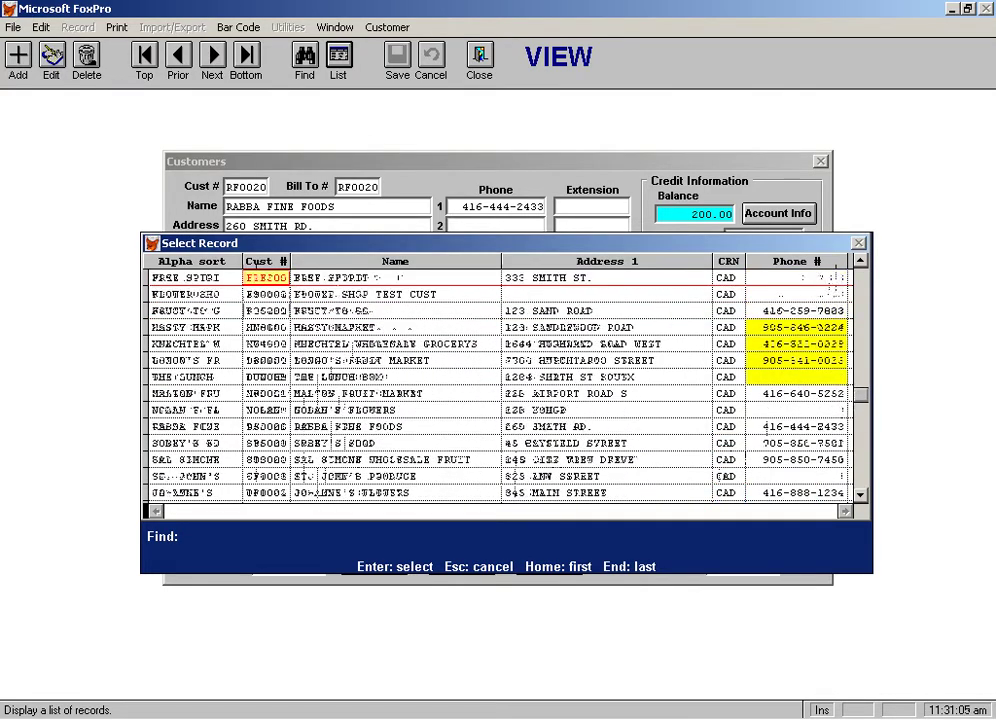
key("Up")
key("Up")
key("Up")
key("Up")
key("Up")
key("Up")
key("Up")
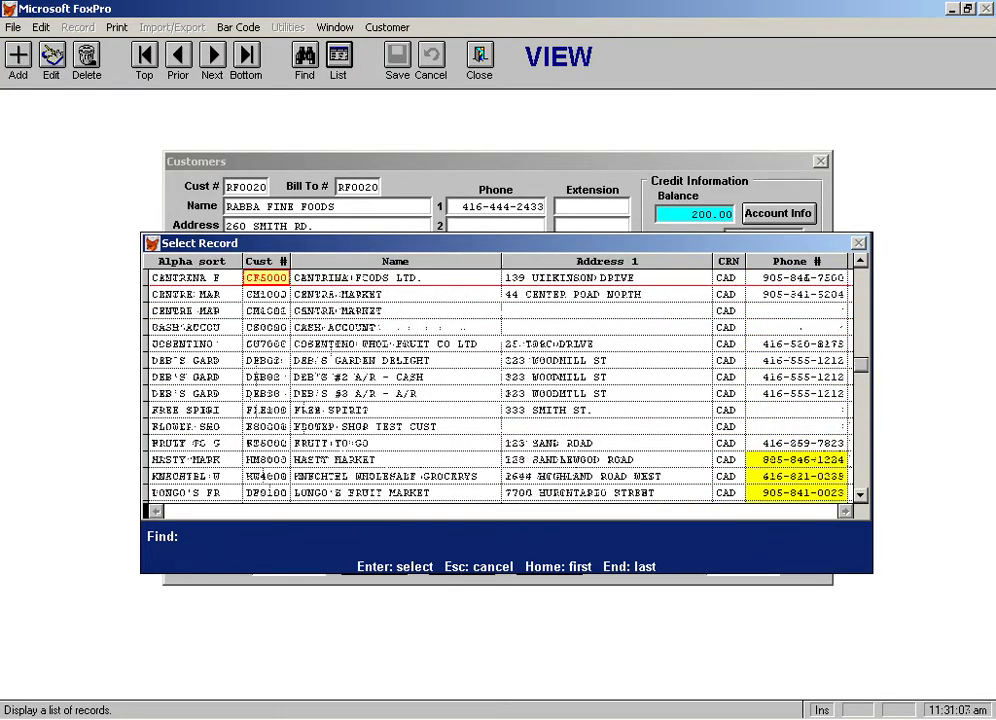
key("Up")
key("Up")
key("Up")
key("Up")
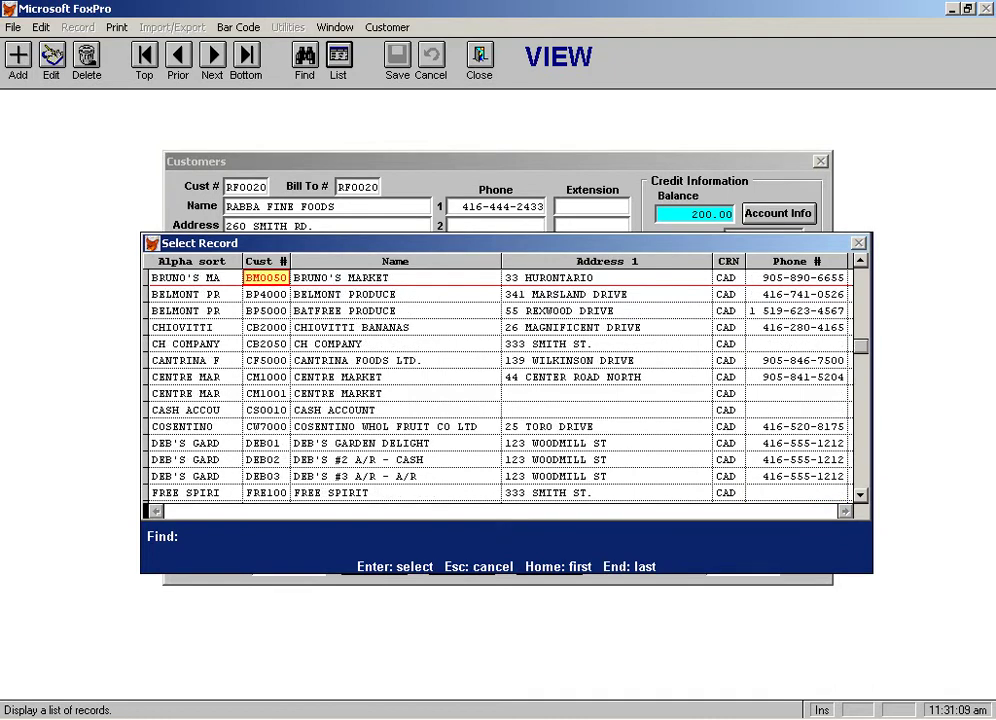
Order the customer list by Alpha sort again and move down to the AMODEO DOM PRODUCE record.
key("Left")
key("Down")
key("Down")
key("Down")
key("Down")
key("Down")
key("Down")
key("Down")
key("Down")
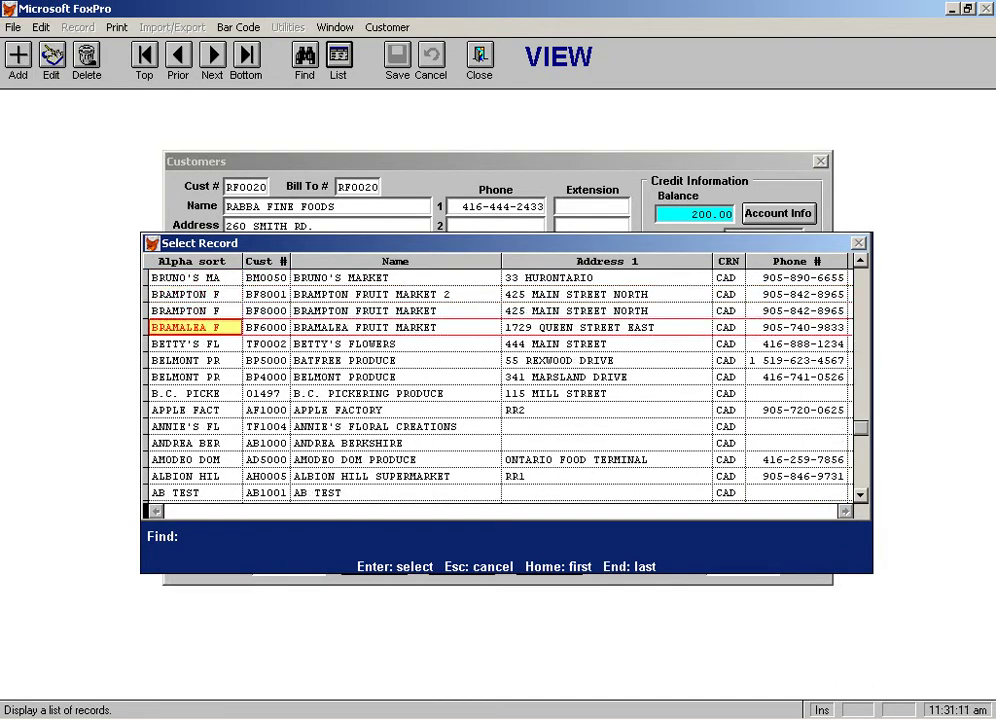
key("Down")
key("Down")
key("Down")
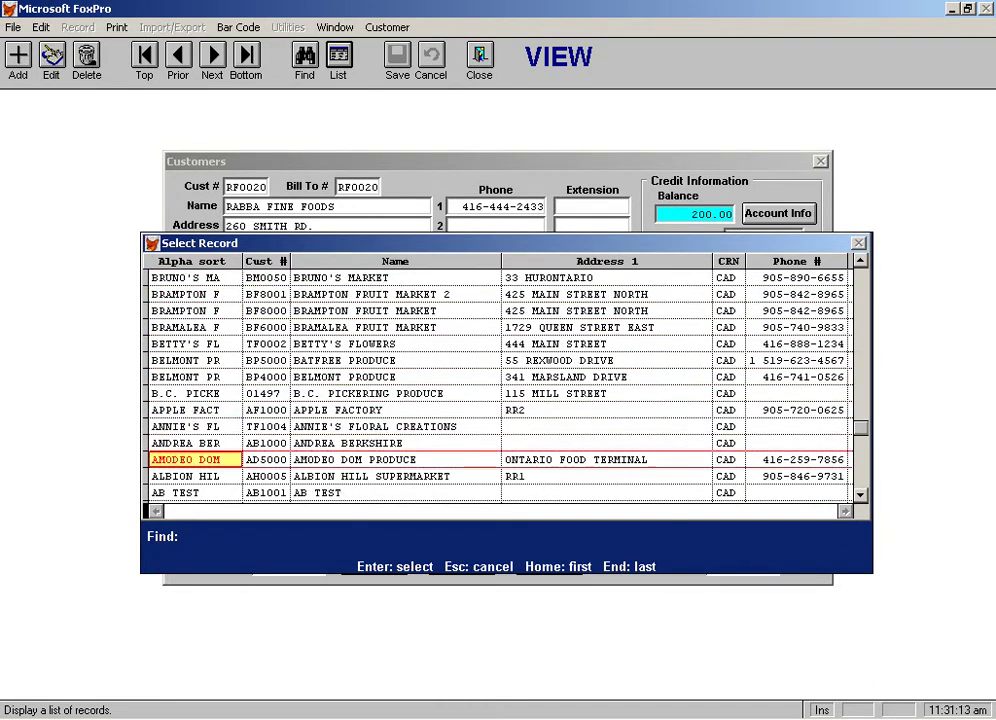
Order the customer list by Phone # and move down to the MALTON FRUIT MARKET record.
key("Right")
key("Right")
key("Right")
key("Right")
key("Right")
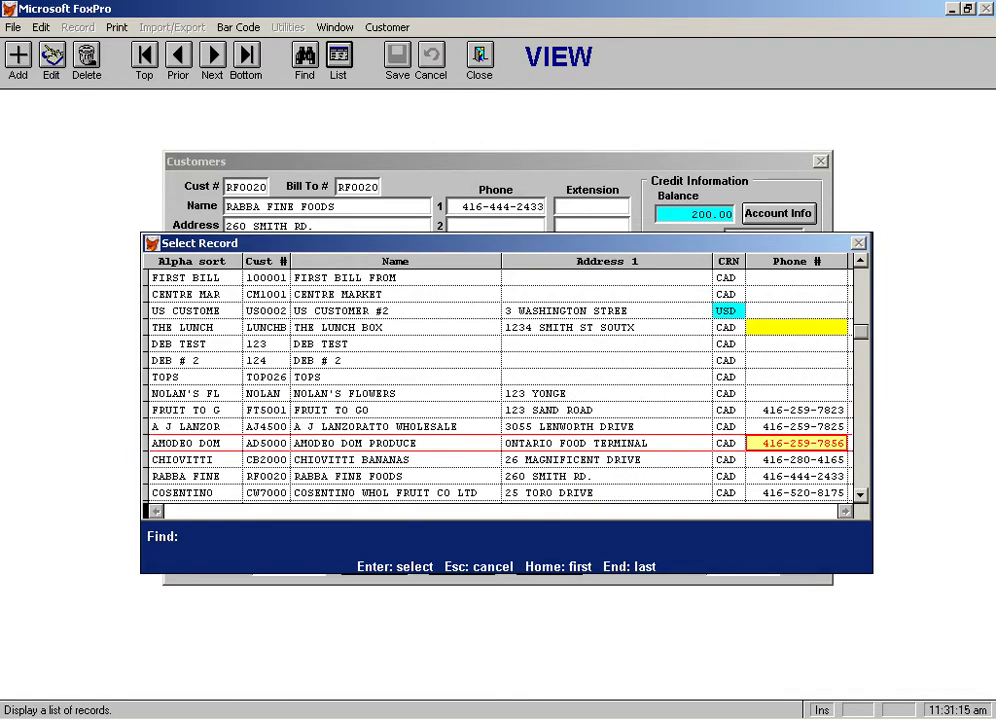
key("Down")
key("Down")
key("Down")
key("Down")
key("Down")
key("Down")
key("Down")
key("Down")
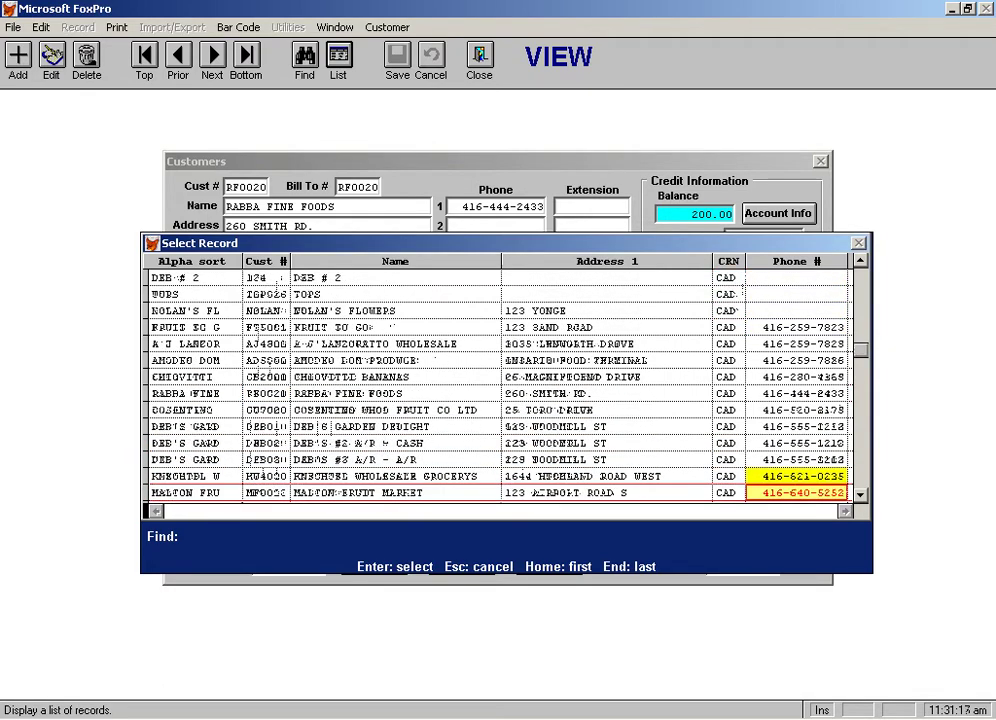
Switch the list's order back and forth between Alpha sort and Phone # to compare how the records are arranged.
key("Left")
key("Left")
key("Left")
key("Left")
key("Left")
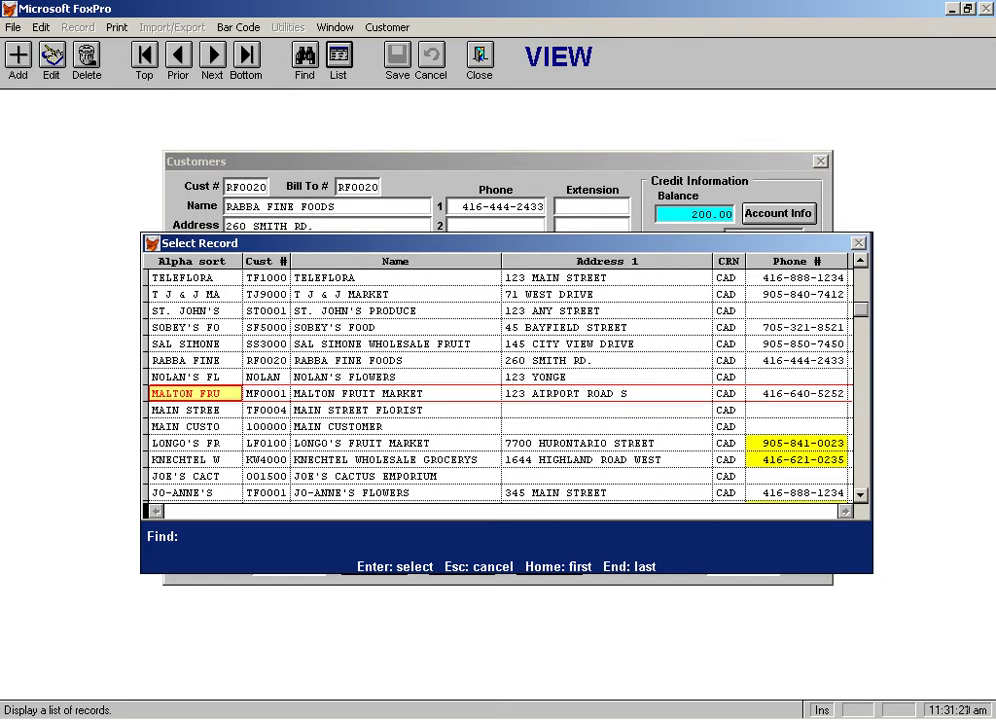
key("Right")
key("Right")
key("Right")
key("Right")
key("Right")
key("Left")
key("Left")
key("Left")
key("Left")
key("Left")
key("Right")
key("Right")
key("Right")
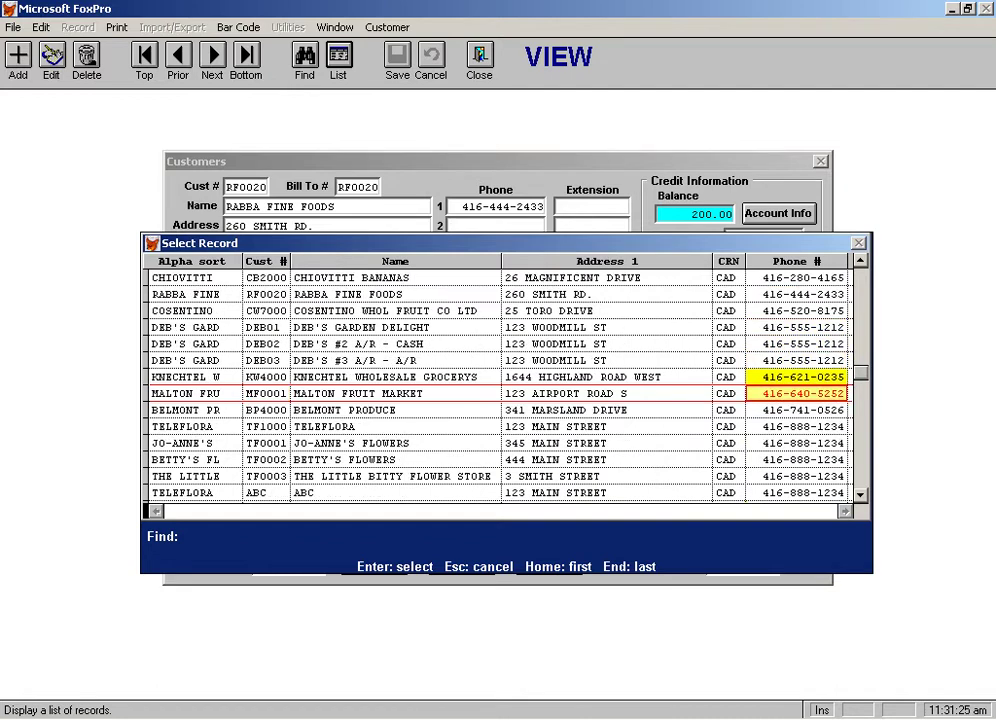
Return the list to Alpha sort order and open the MALTON FRUIT MARKET customer record.
key("Left")
key("Left")
key("Left")
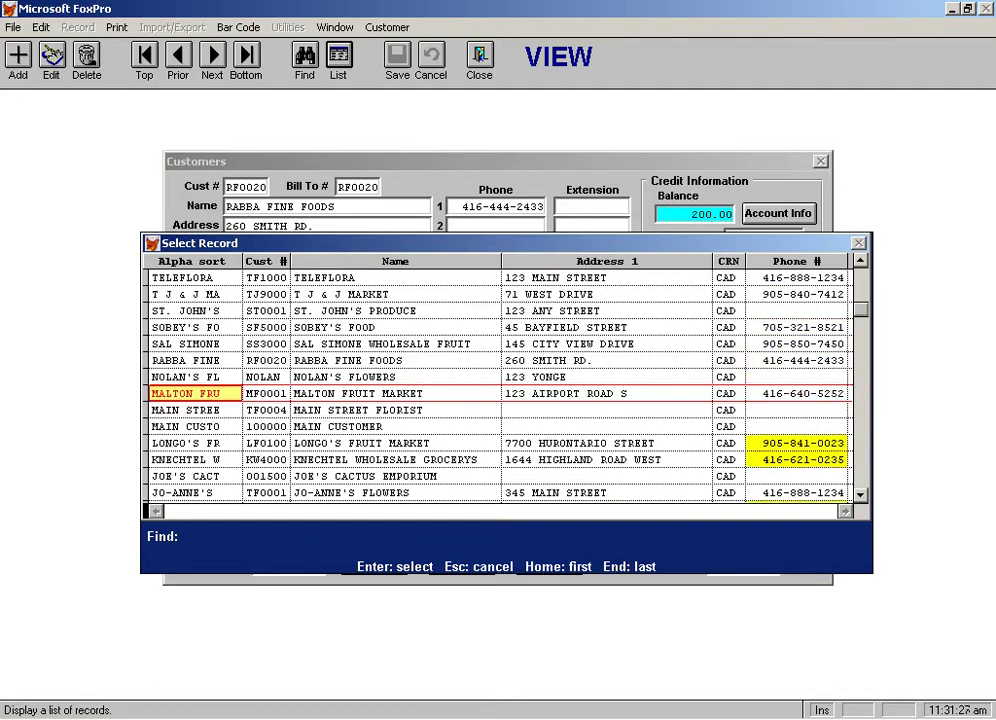
key("Return")
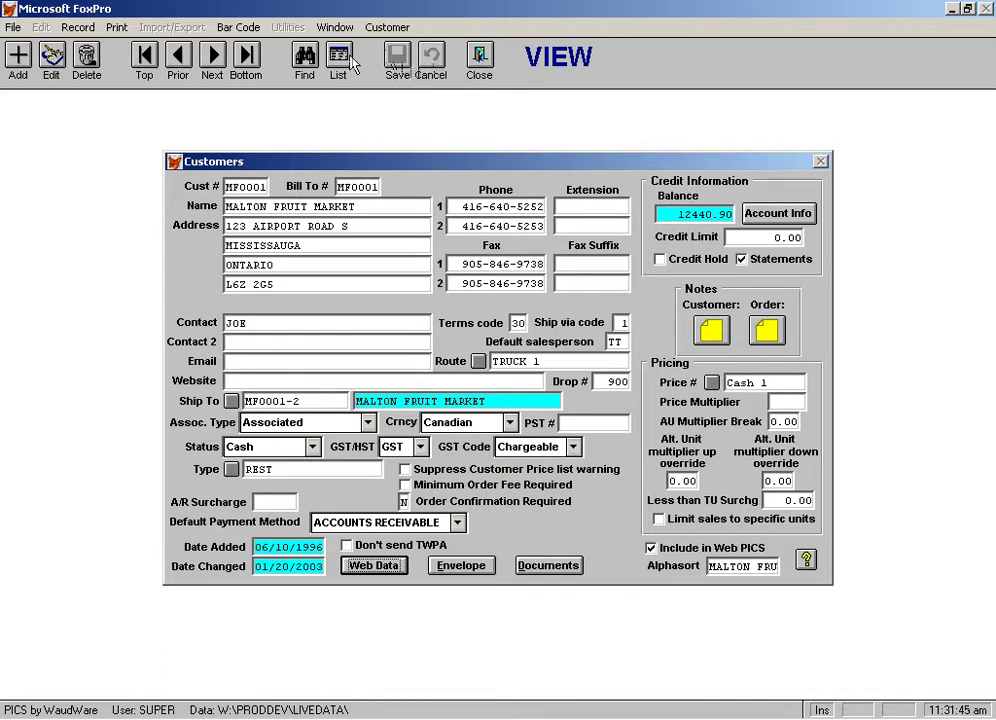
Create a customer record filter with the condition Address 3 begins with ONT.
left_click(80, 28)
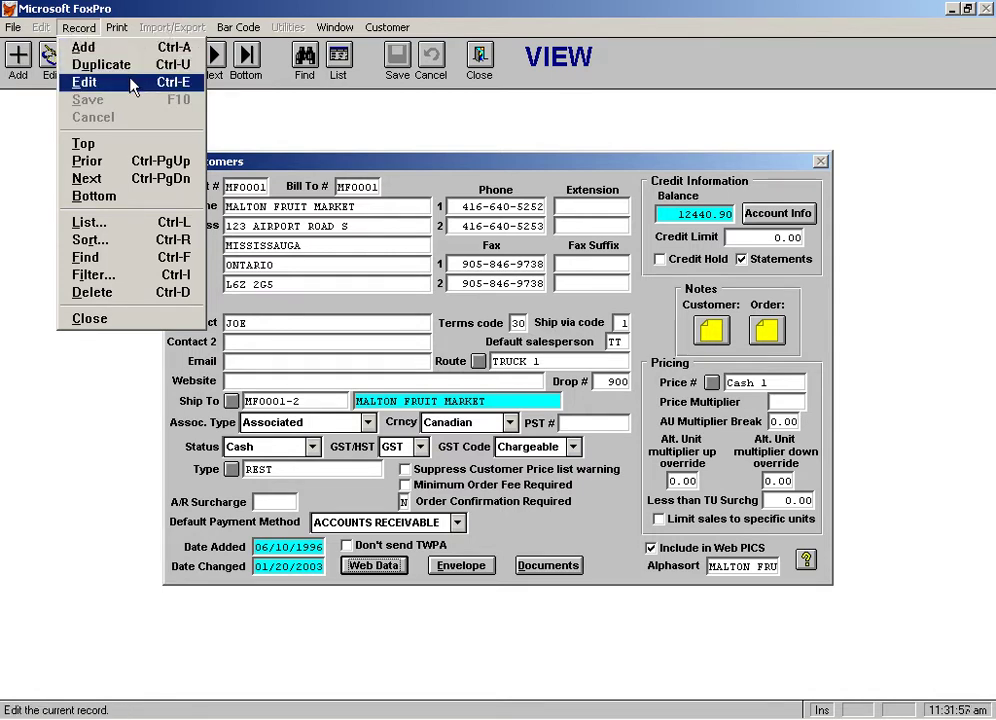
left_click(140, 280)
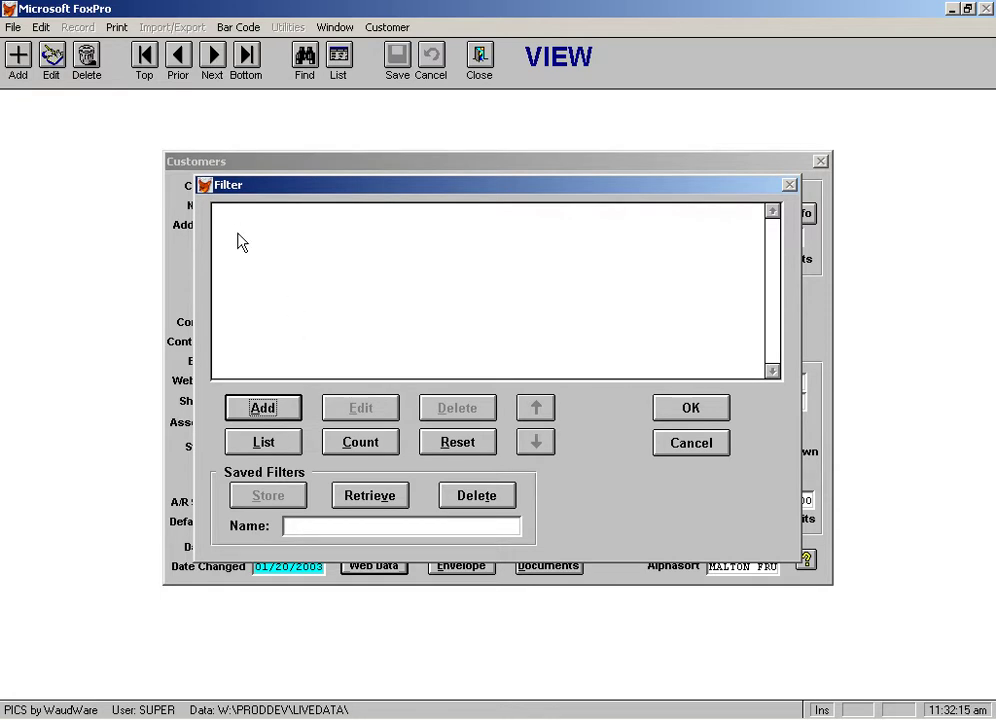
left_click(266, 410)
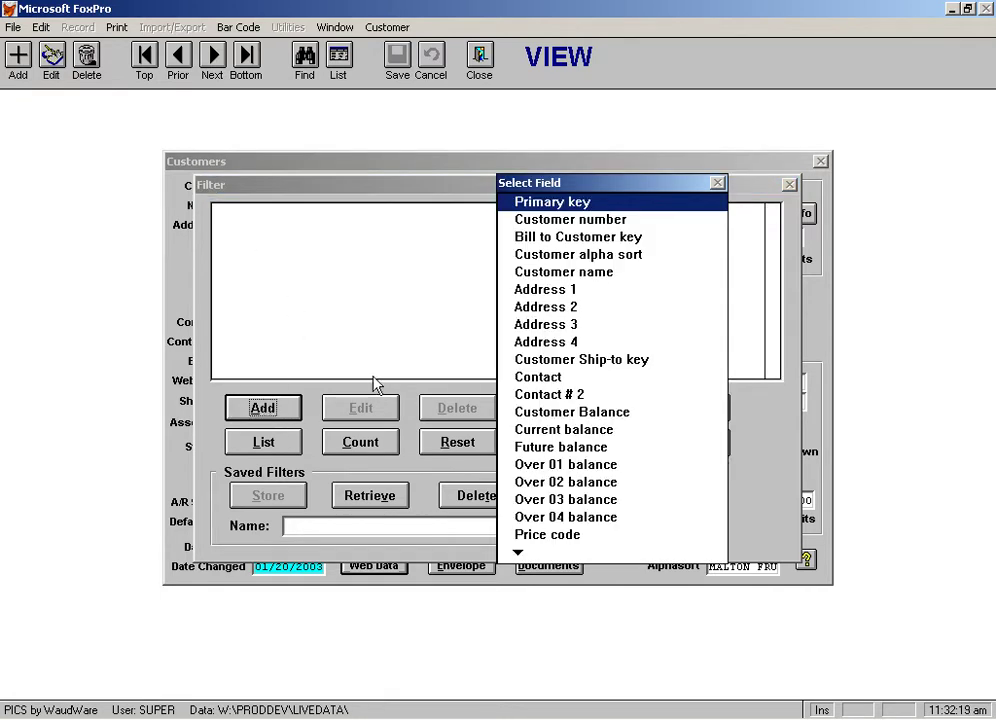
left_click(547, 324)
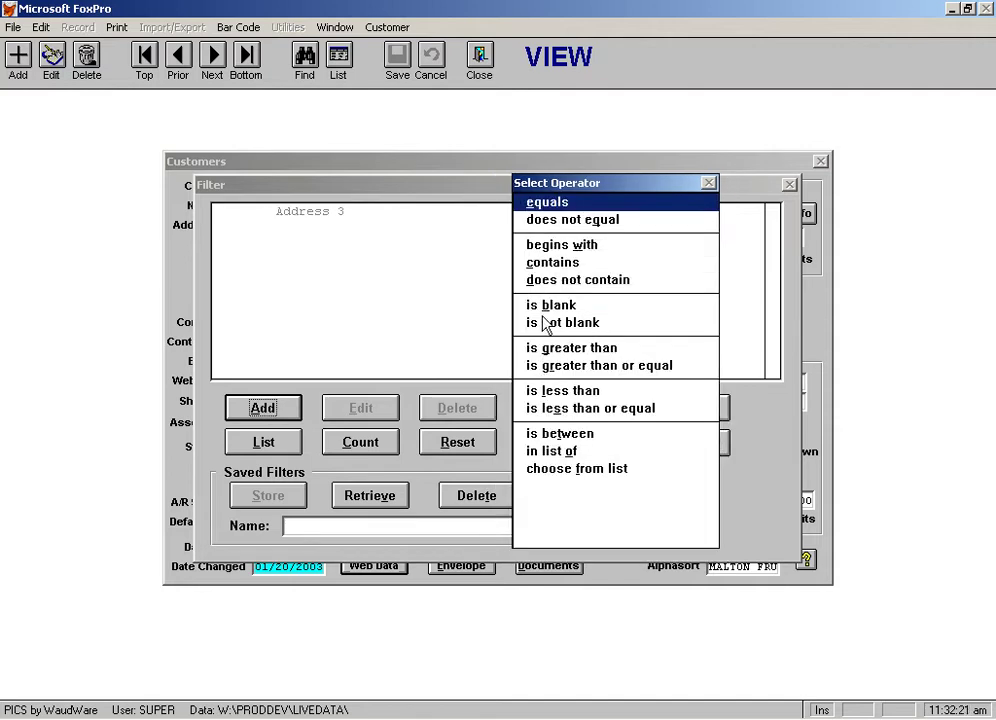
left_click(555, 250)
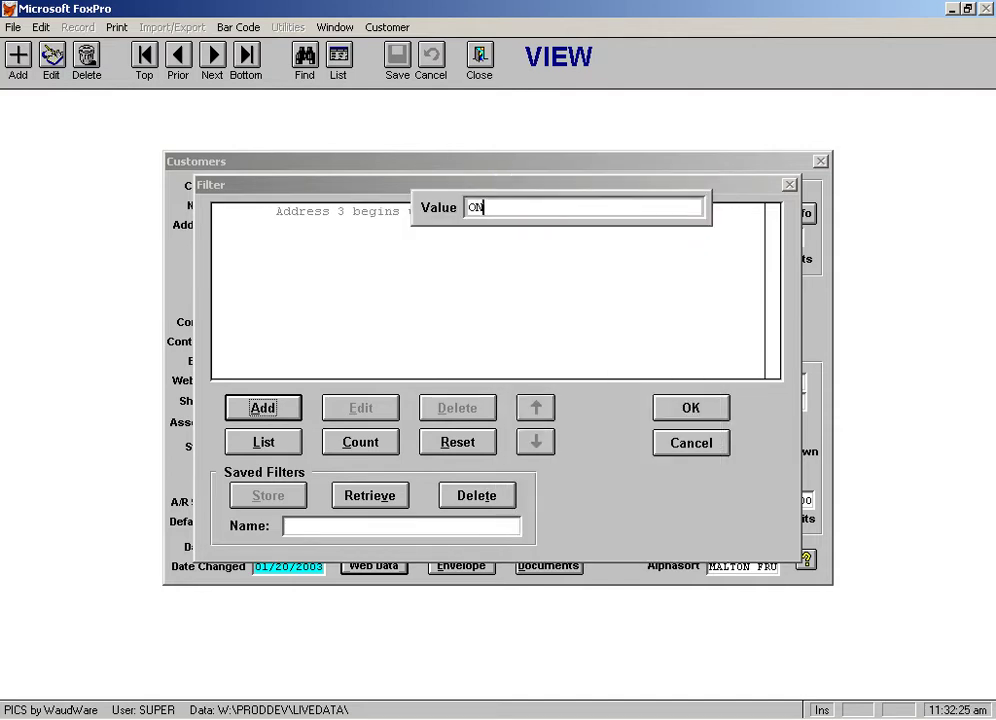
left_click(691, 410)
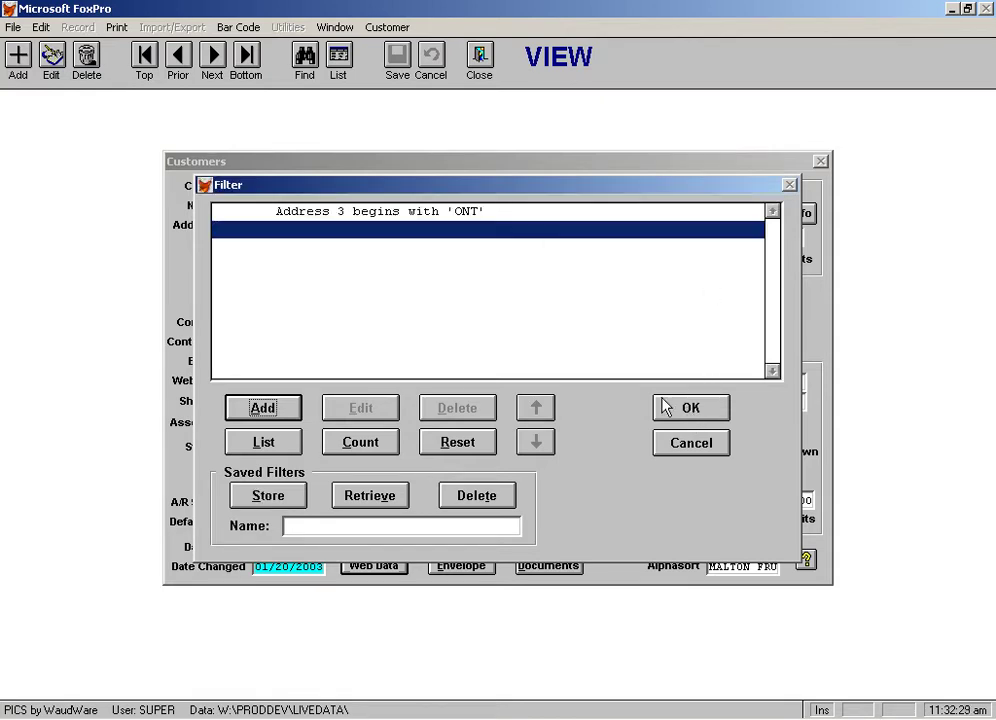
Store the filter under the name "ontario customers" and apply it to the customer records.
left_click(289, 500)
type("ontario customers")
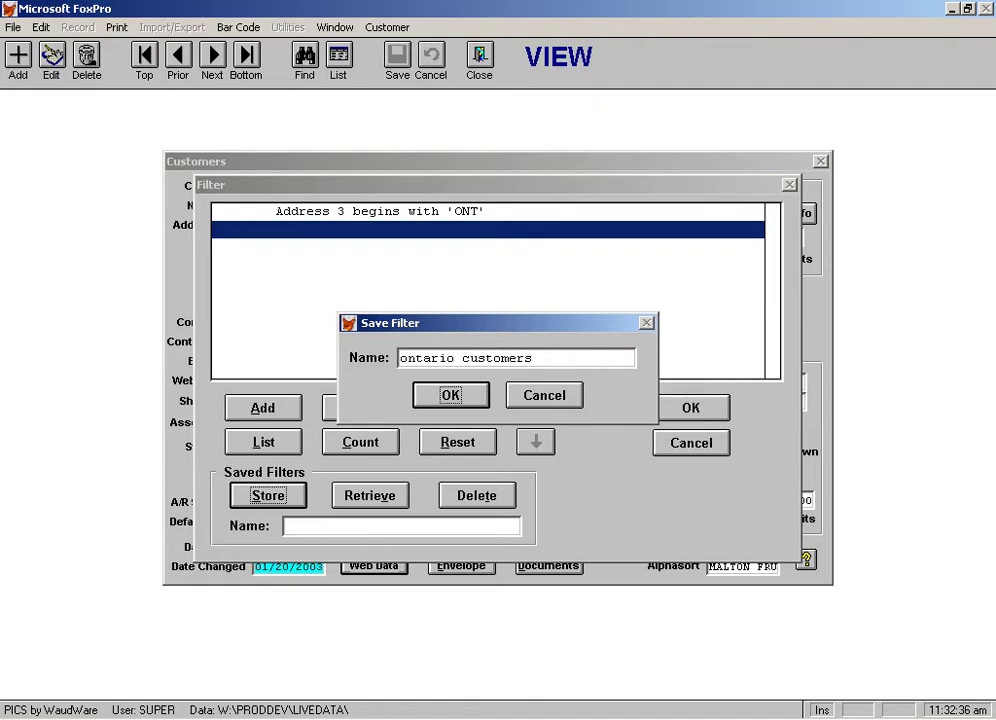
key("Return")
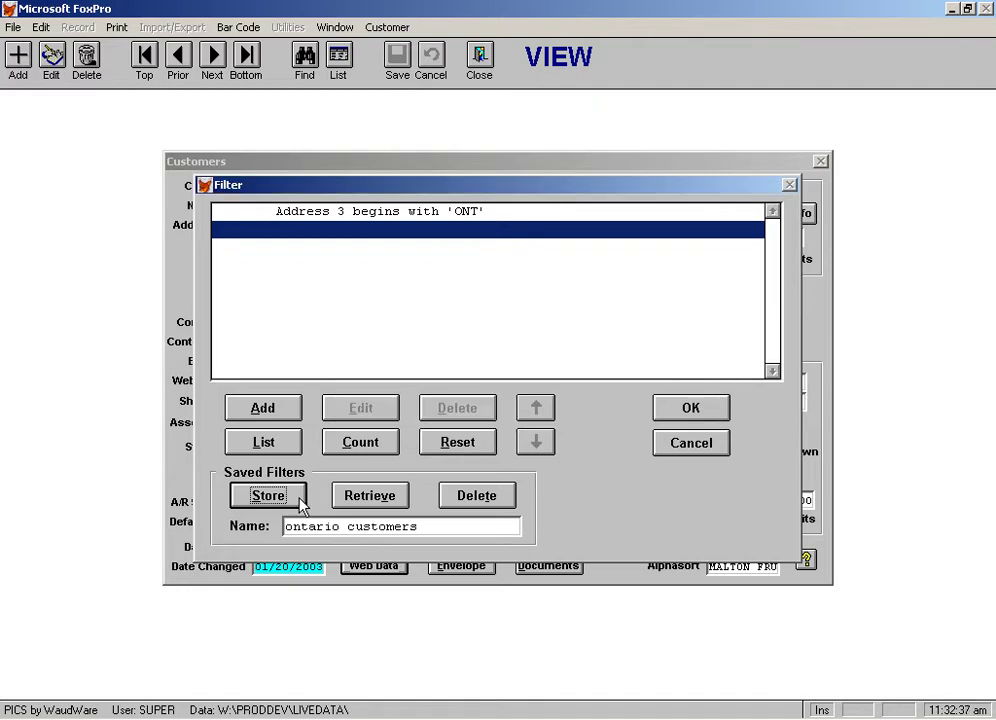
left_click(705, 407)
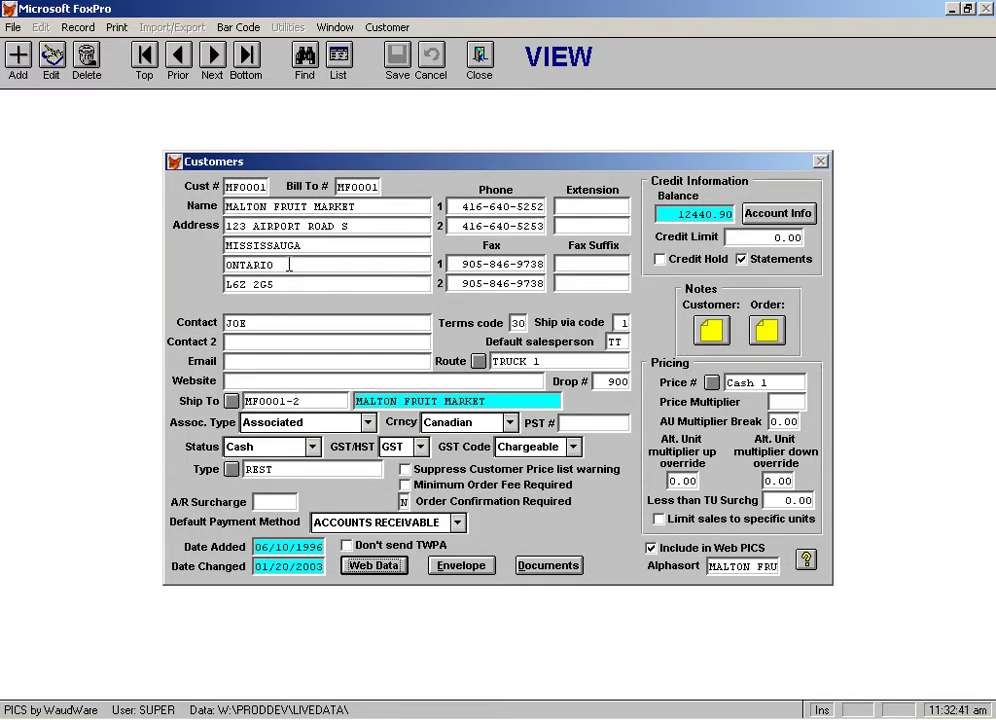
Step backward and then forward through the filtered customer records to check the third address line of each.
left_click(185, 64)
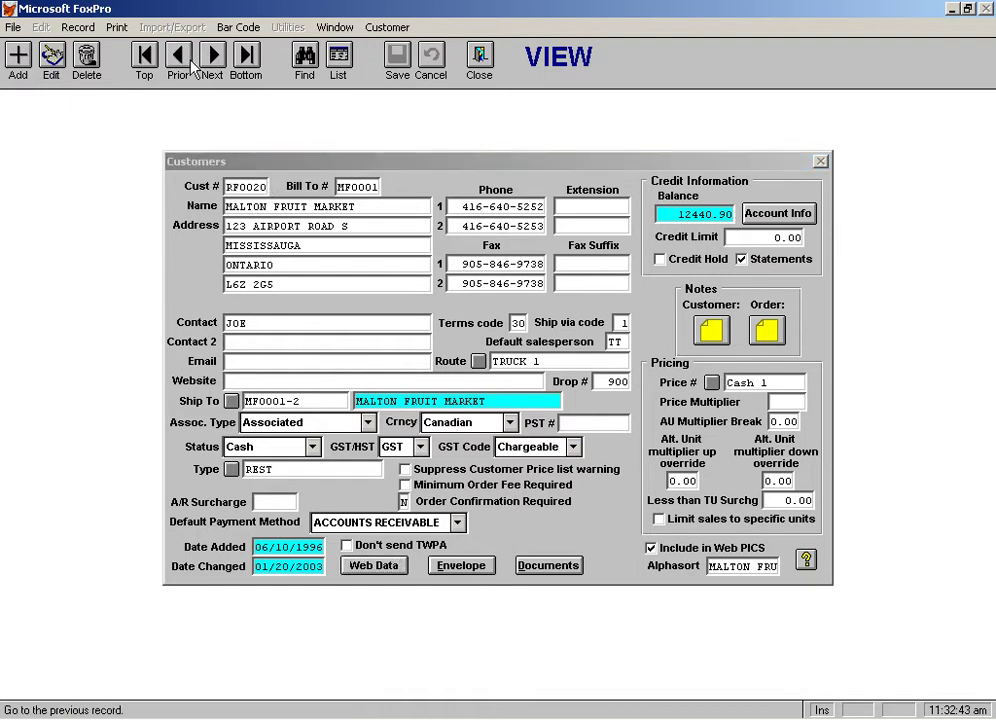
left_click(185, 64)
left_click(185, 64)
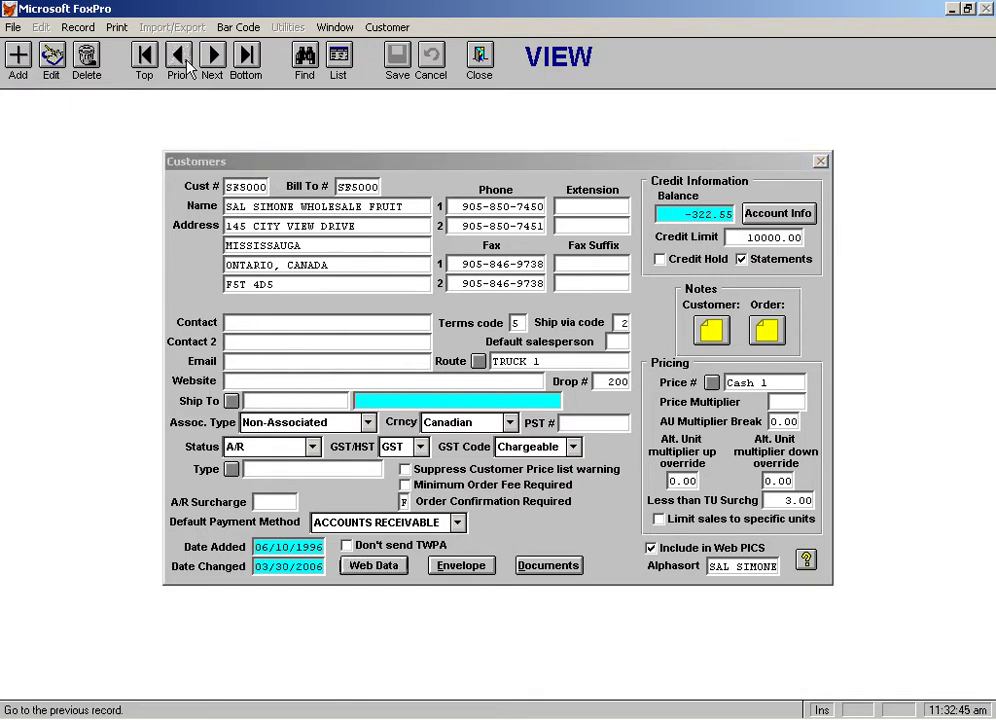
left_click(185, 64)
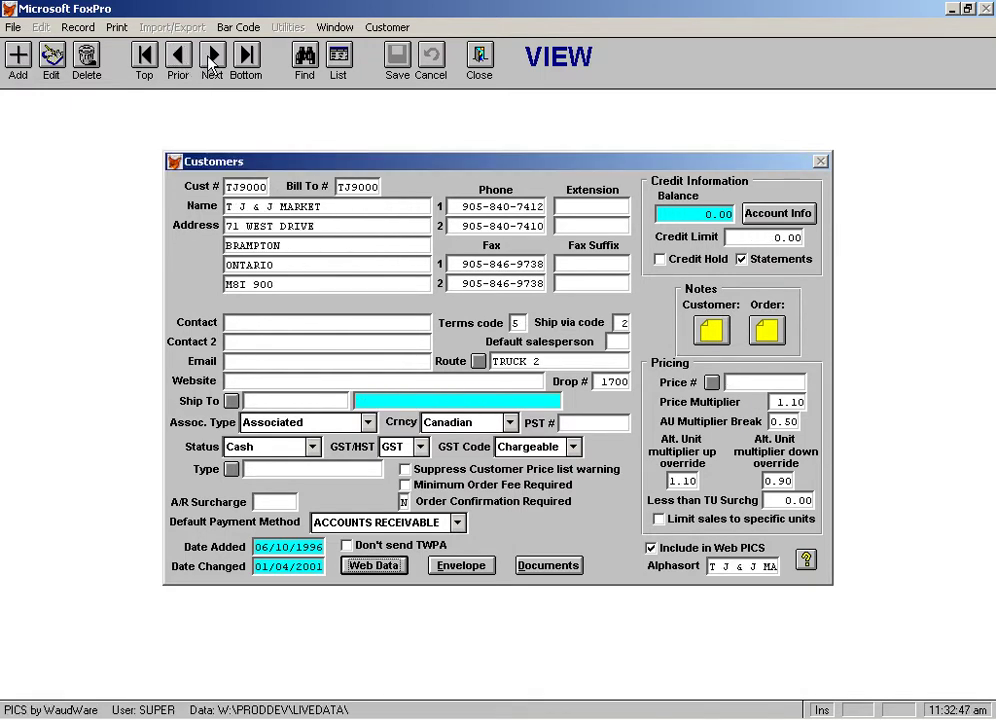
left_click(210, 60)
left_click(210, 60)
left_click(210, 60)
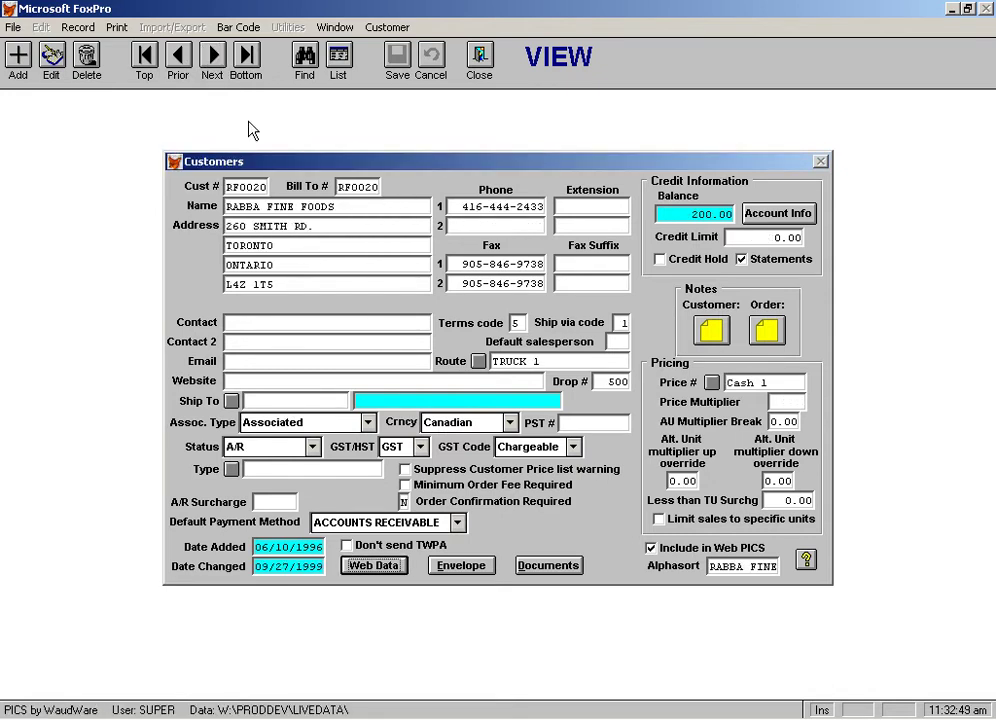
Reset the current filter conditions and retrieve the saved filter "customers in ontario".
left_click(78, 27)
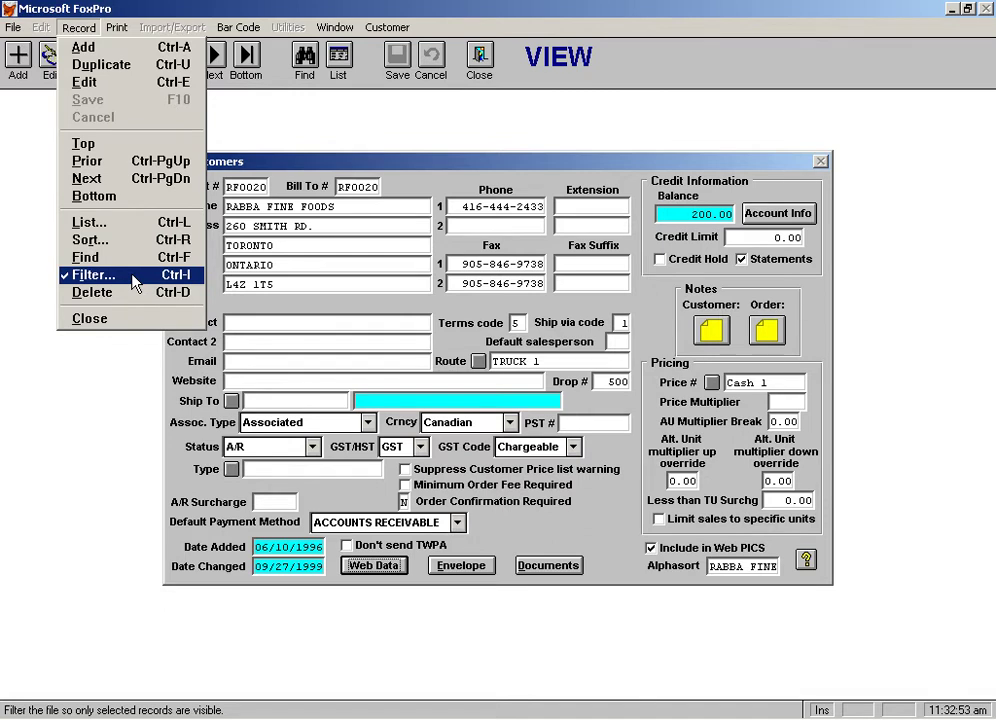
left_click(135, 275)
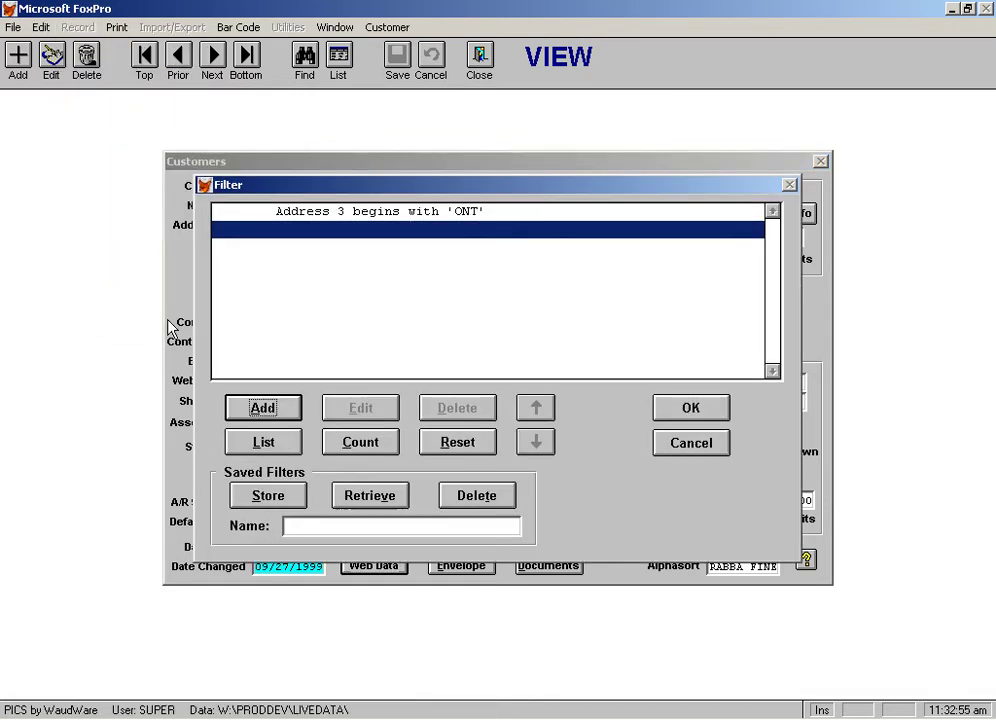
left_click(451, 452)
left_click(371, 497)
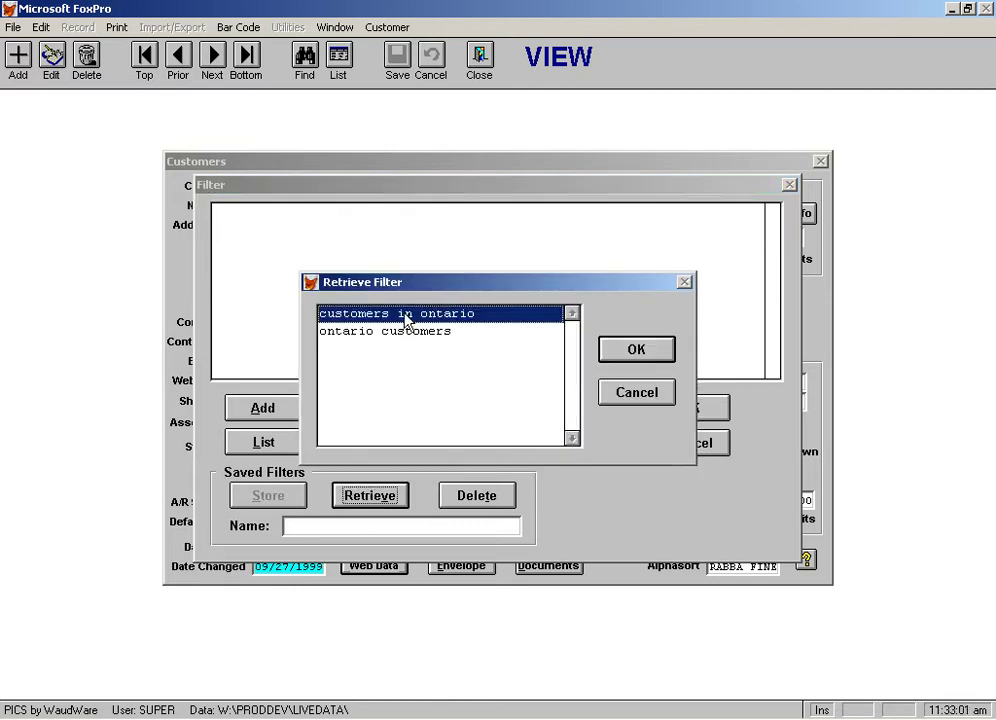
left_click(635, 349)
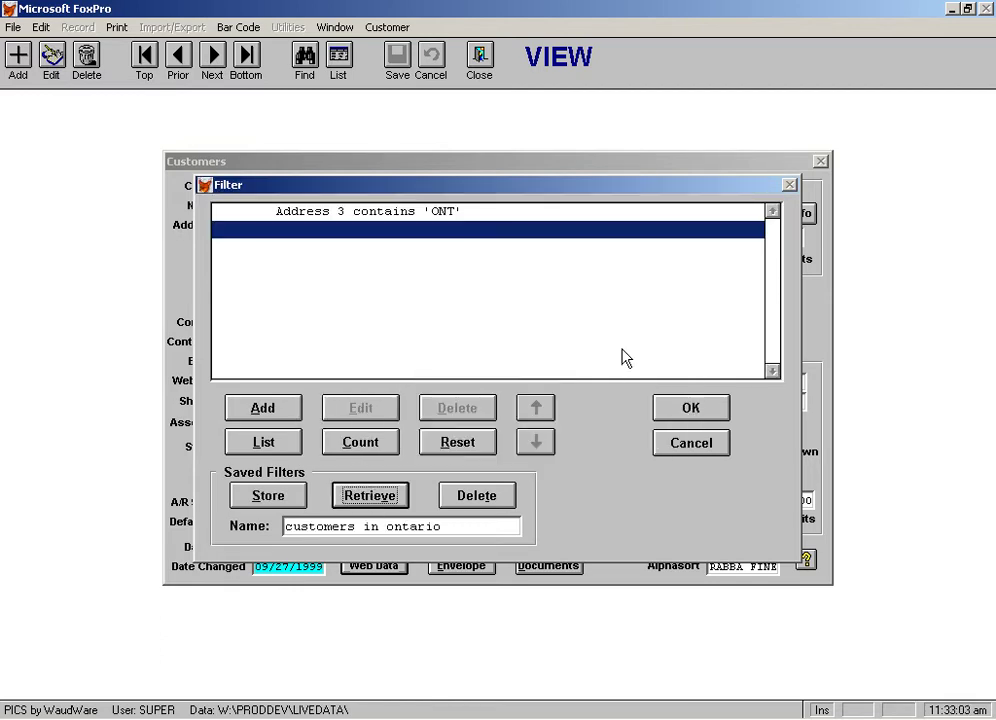
Apply the retrieved "customers in ontario" filter to the customer records and check whether filtering is switched on.
left_click(690, 414)
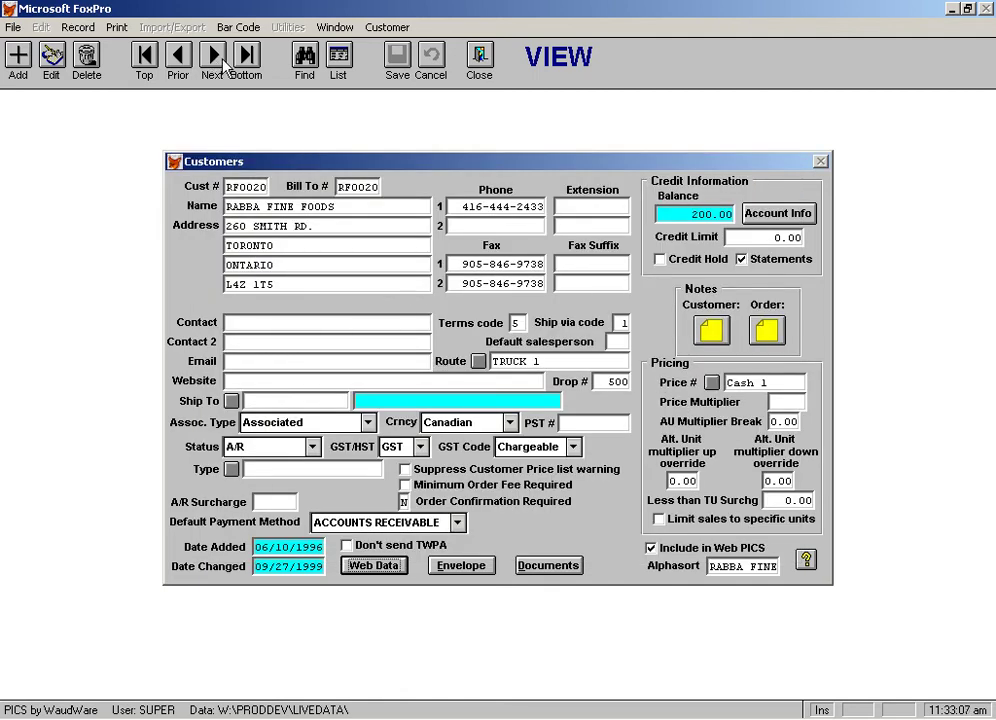
left_click(79, 27)
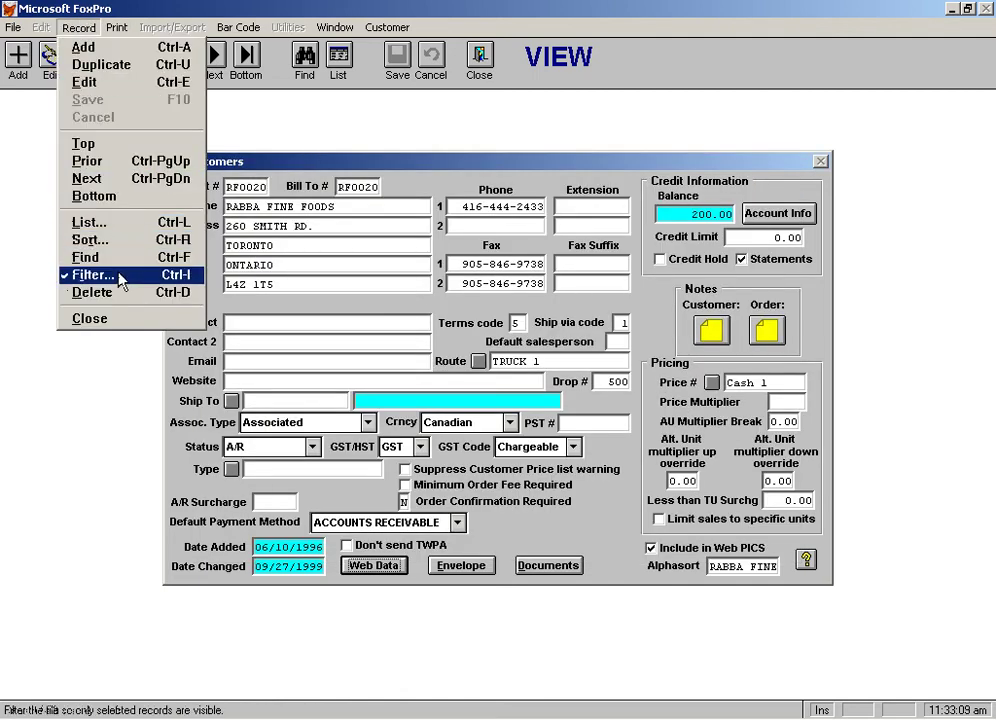
left_click(285, 128)
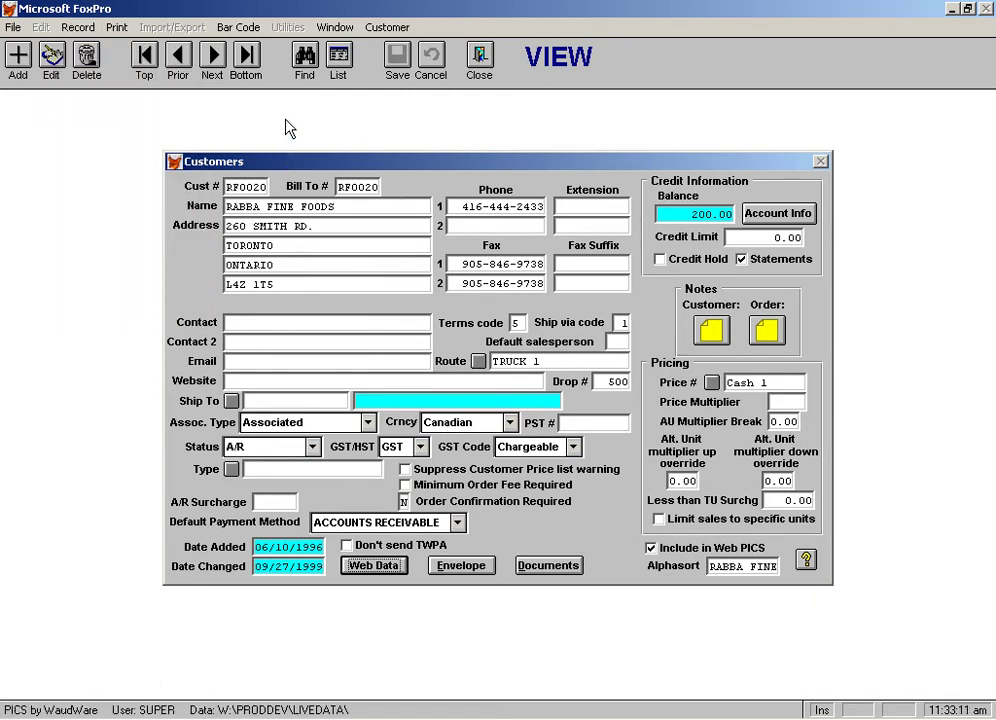
Open the Vendors screen alongside Customers and move its window so both screens can be reached.
left_click(482, 64)
left_click(14, 27)
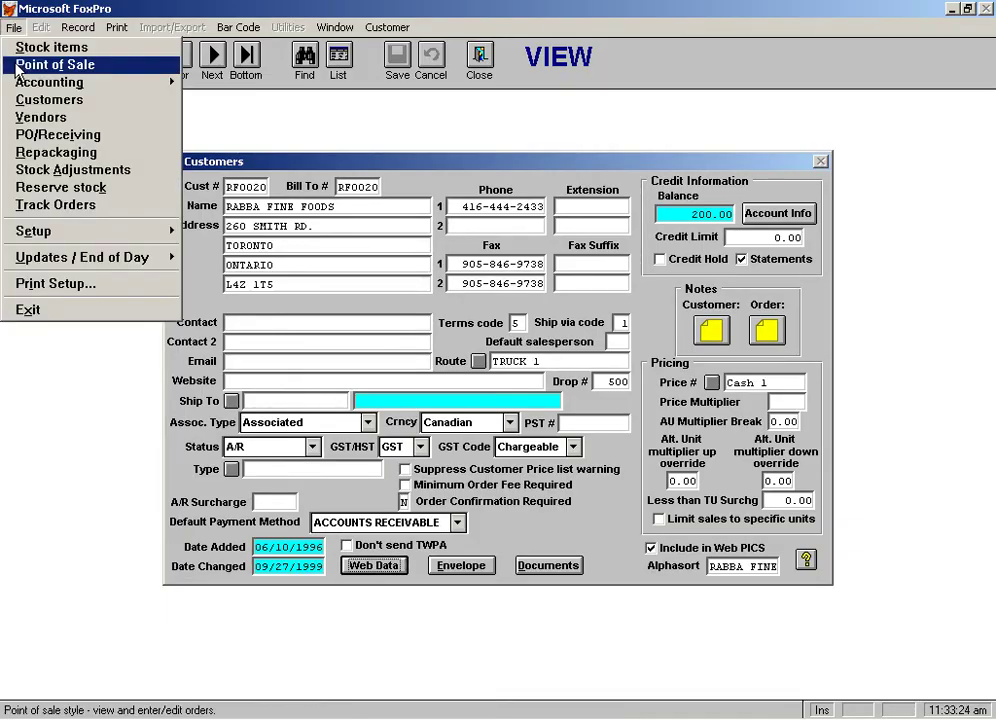
left_click(30, 118)
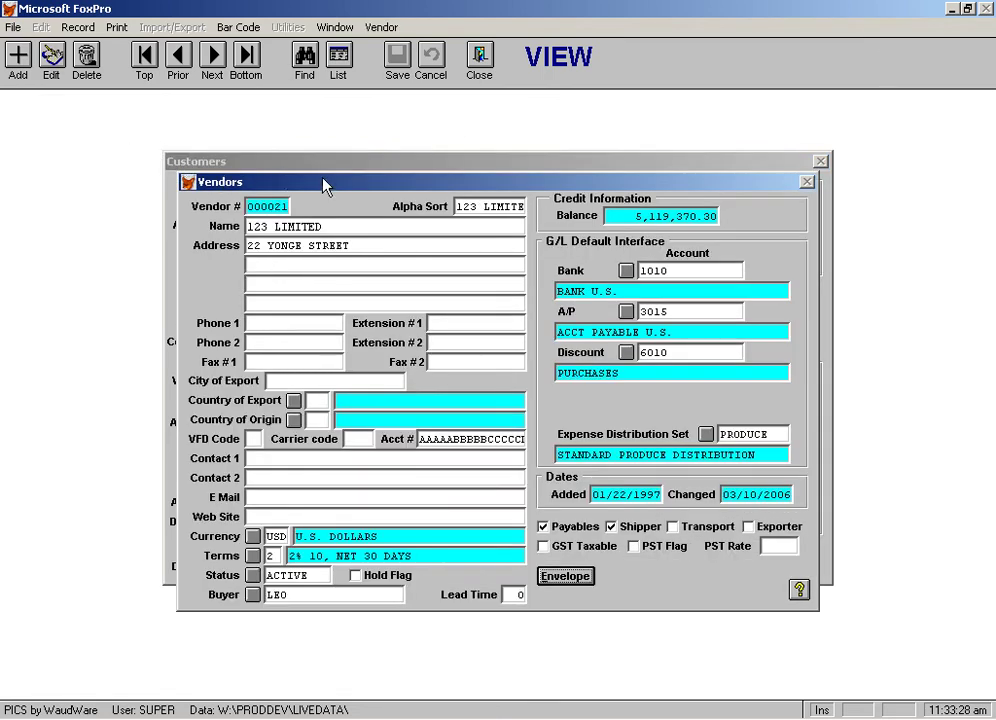
left_click_drag(398, 192, 495, 224)
Bring the Customers window to the front, move it slightly away from Vendors, and bring Vendors forward again.
left_click(460, 165)
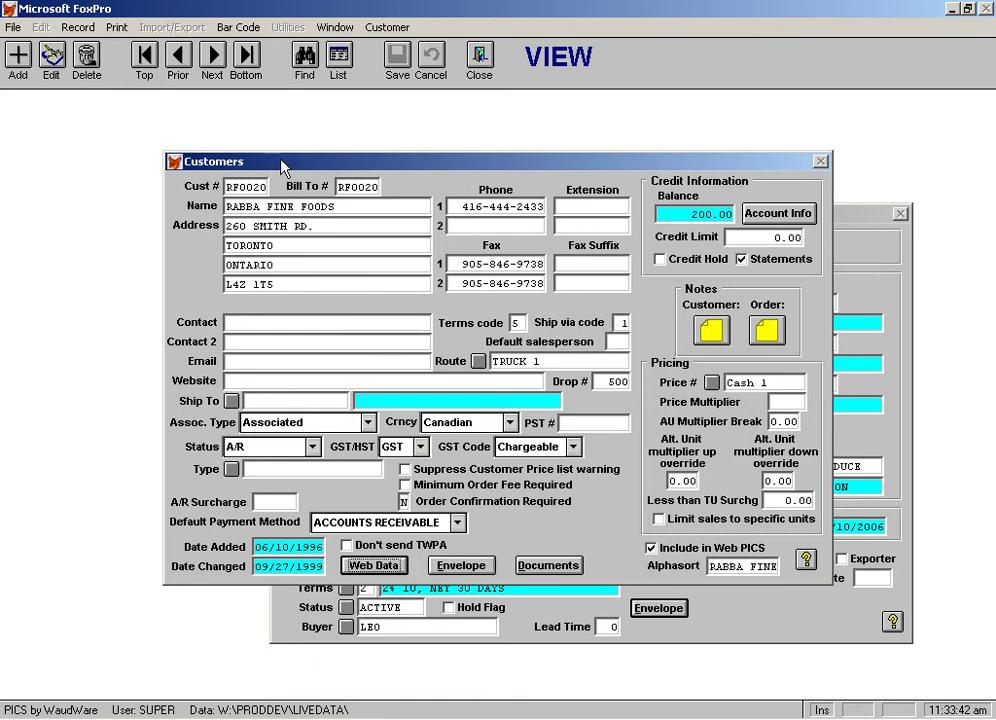
mouse_move(456, 168)
left_mouse_down()
mouse_move(474, 169)
mouse_move(440, 164)
left_mouse_up()
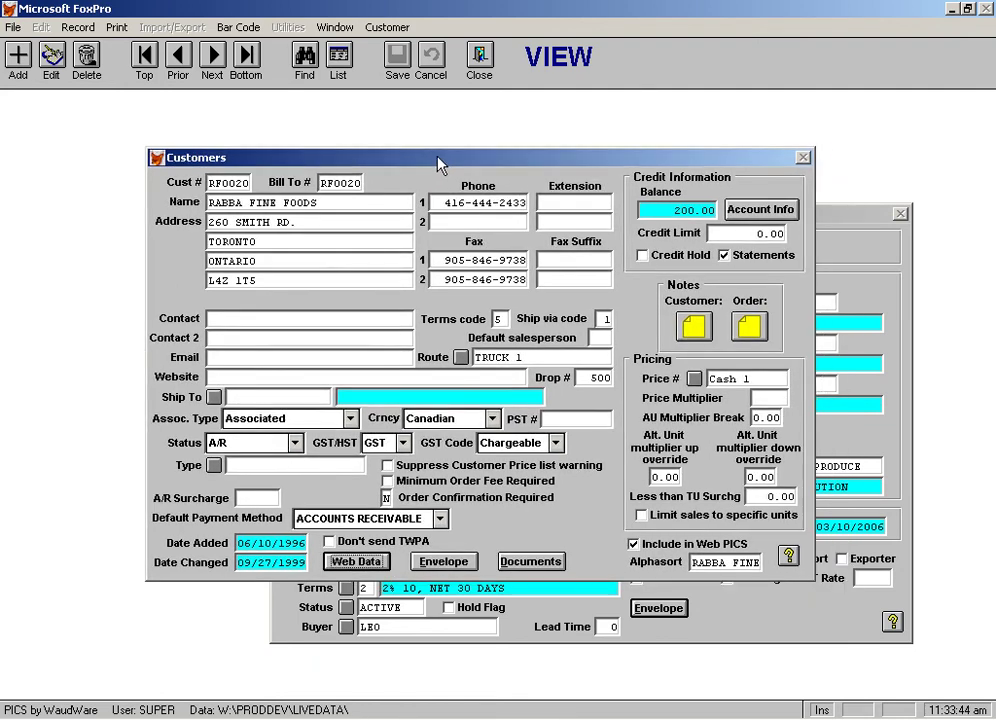
left_click(849, 261)
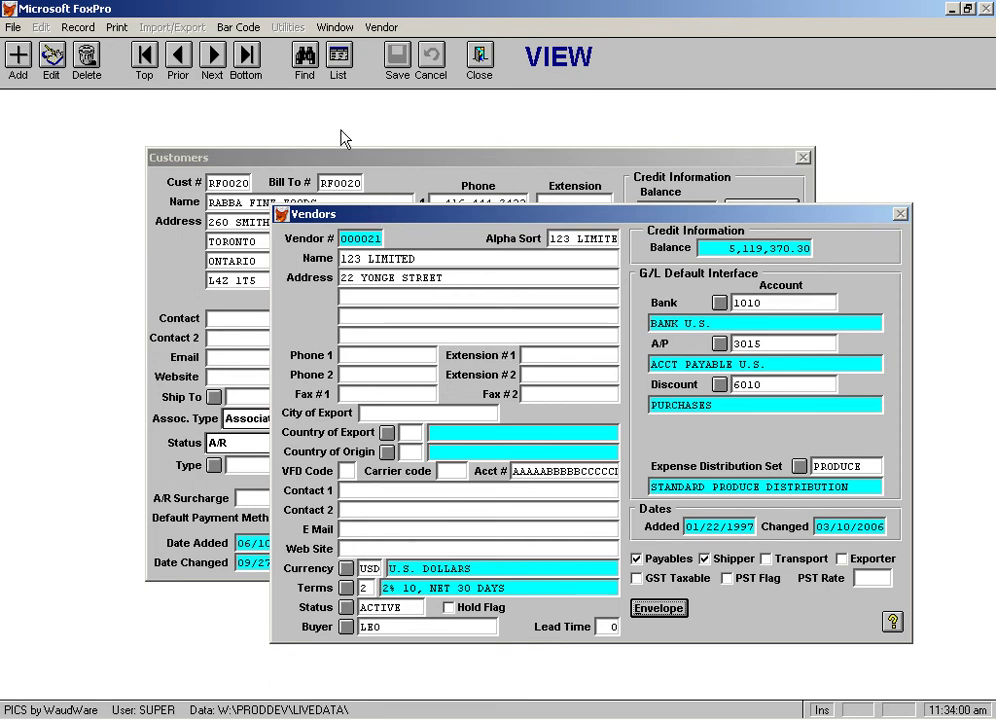
Switch to the Customers window and back to Vendors by choosing each from the list of open windows.
left_click(338, 29)
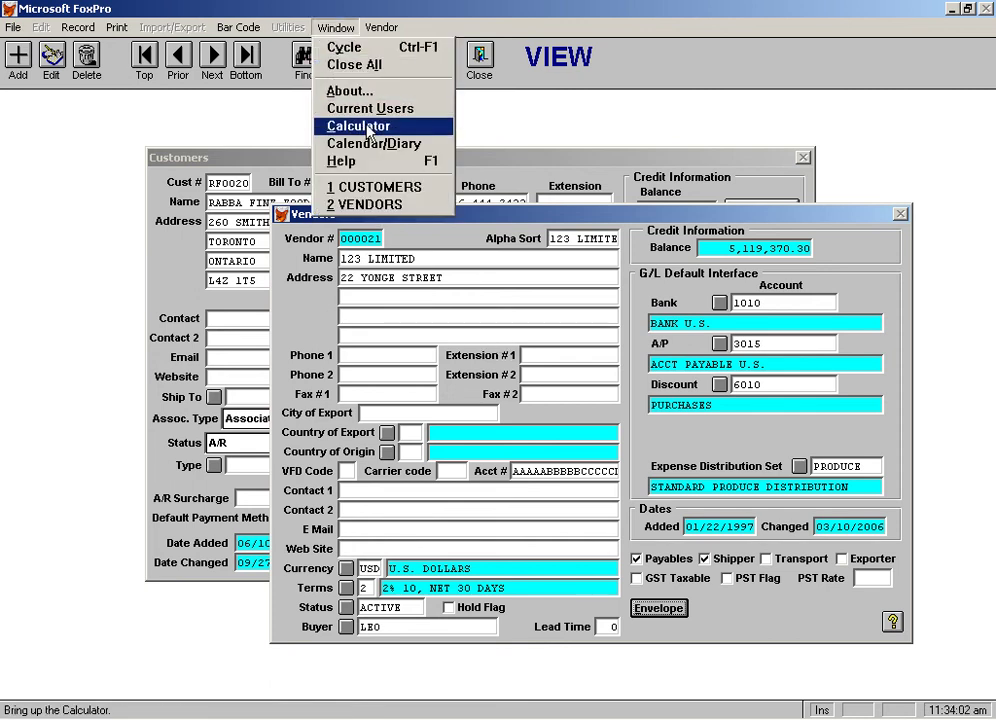
left_click(377, 188)
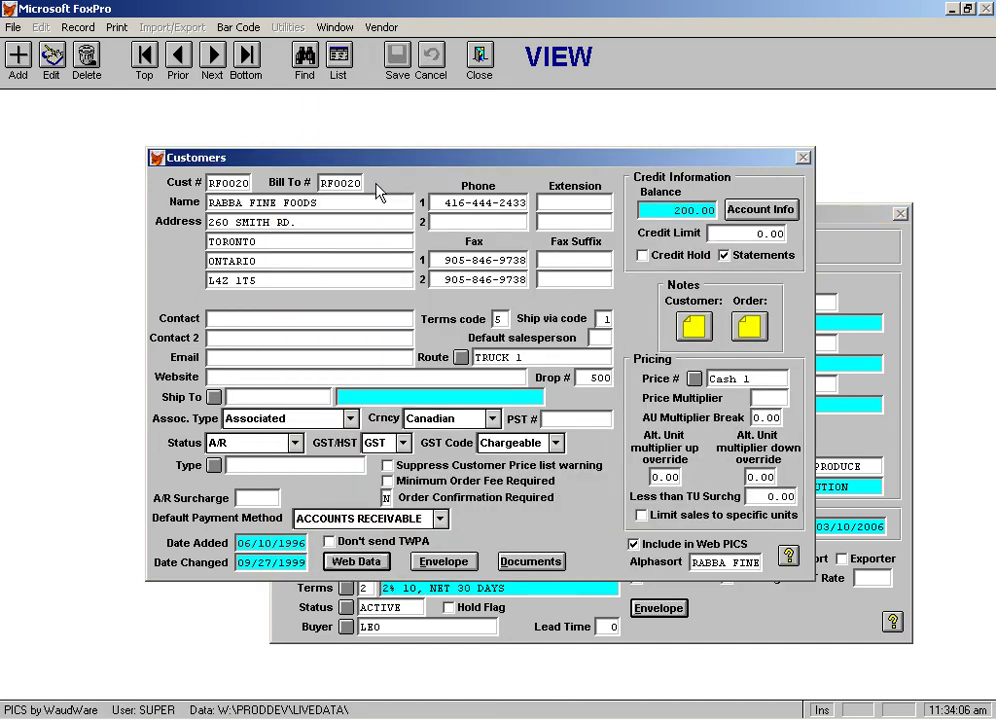
left_click(336, 28)
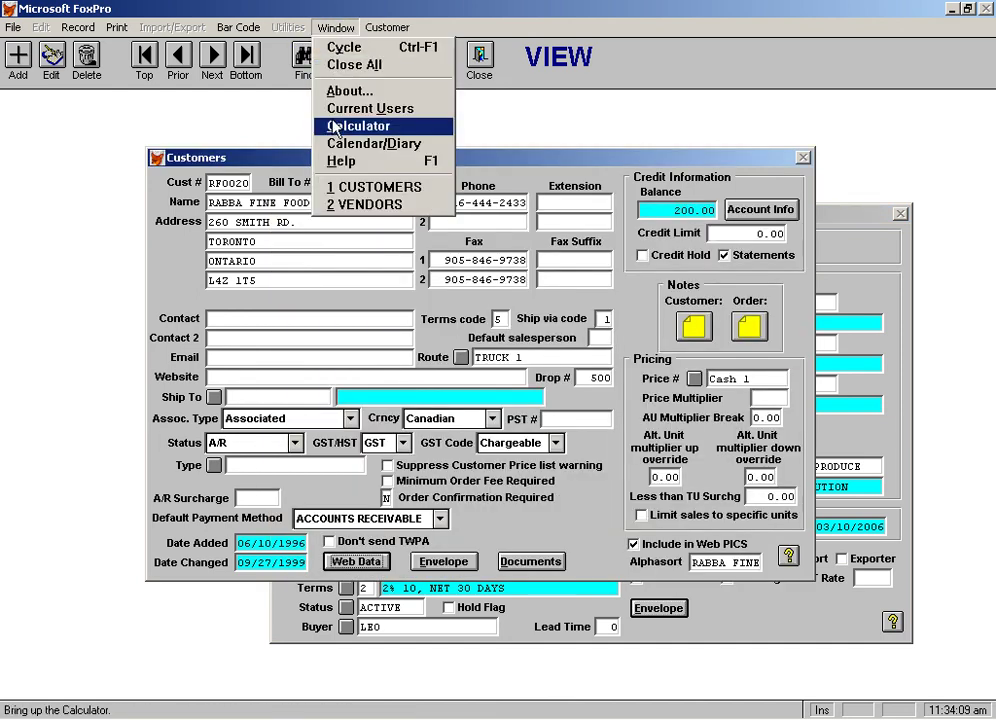
left_click(350, 205)
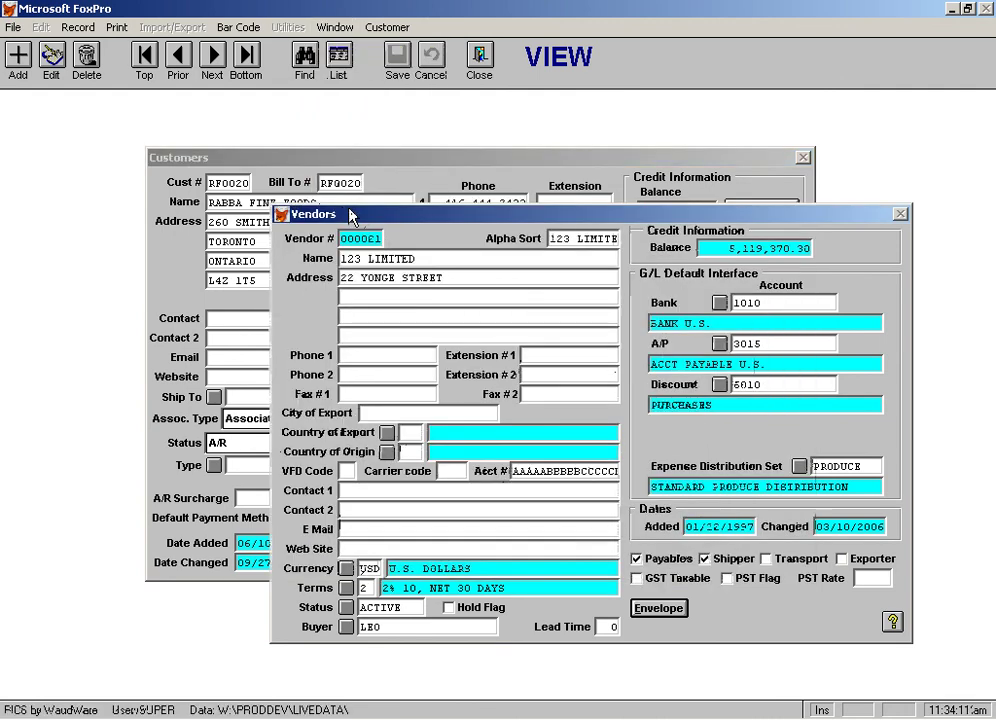
Cycle from Vendors to the next open window and close all open windows at once.
left_click(332, 28)
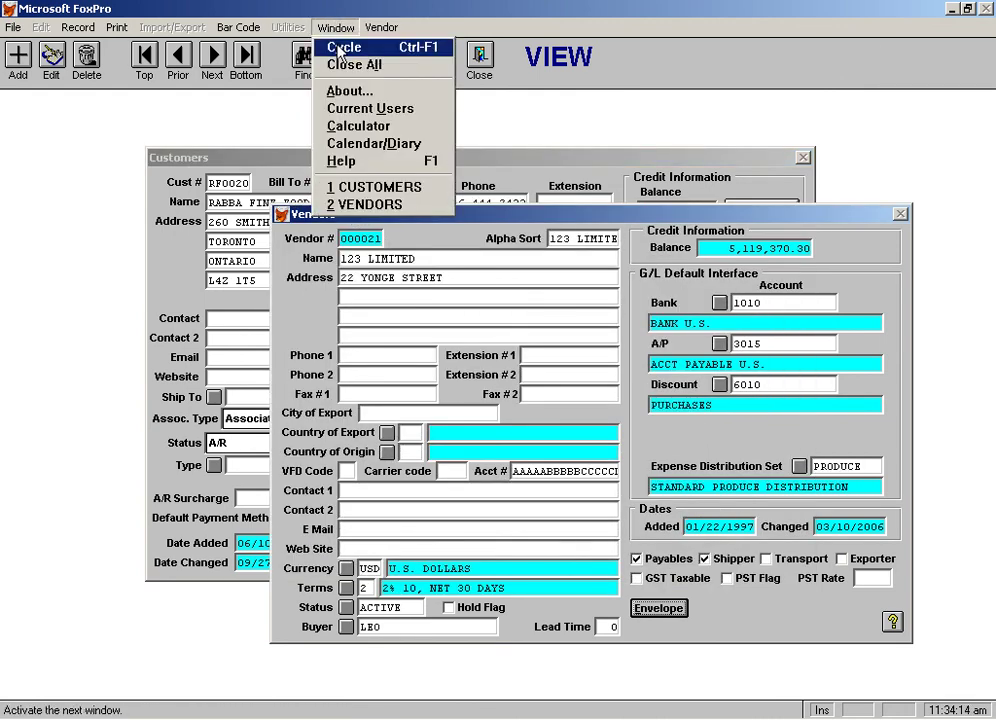
left_click(340, 49)
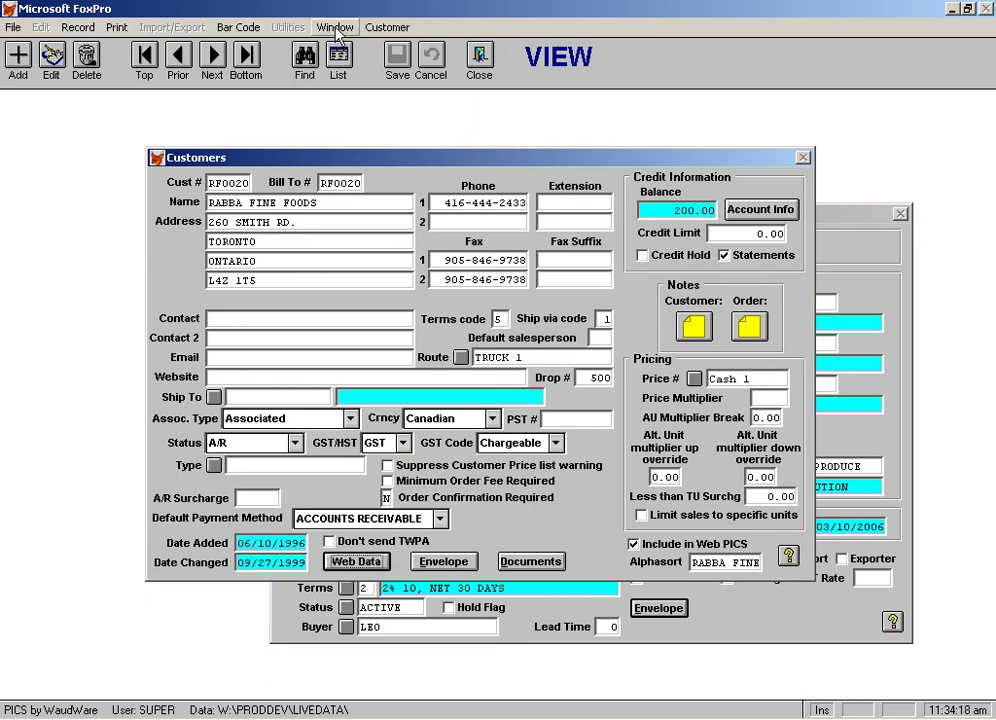
left_click(335, 28)
left_click(340, 65)
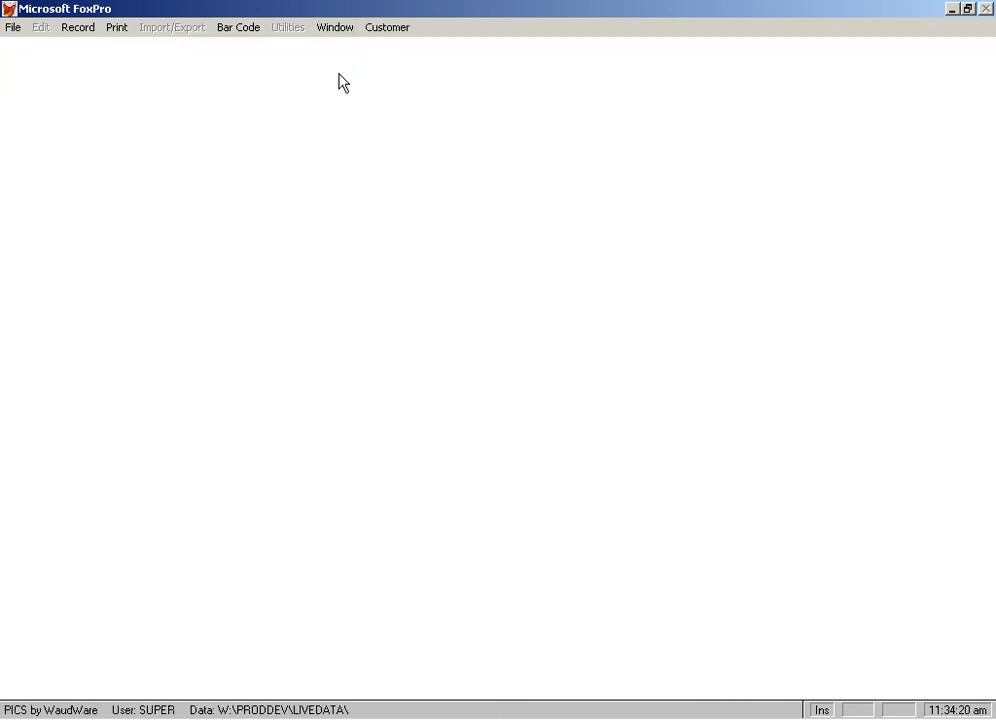